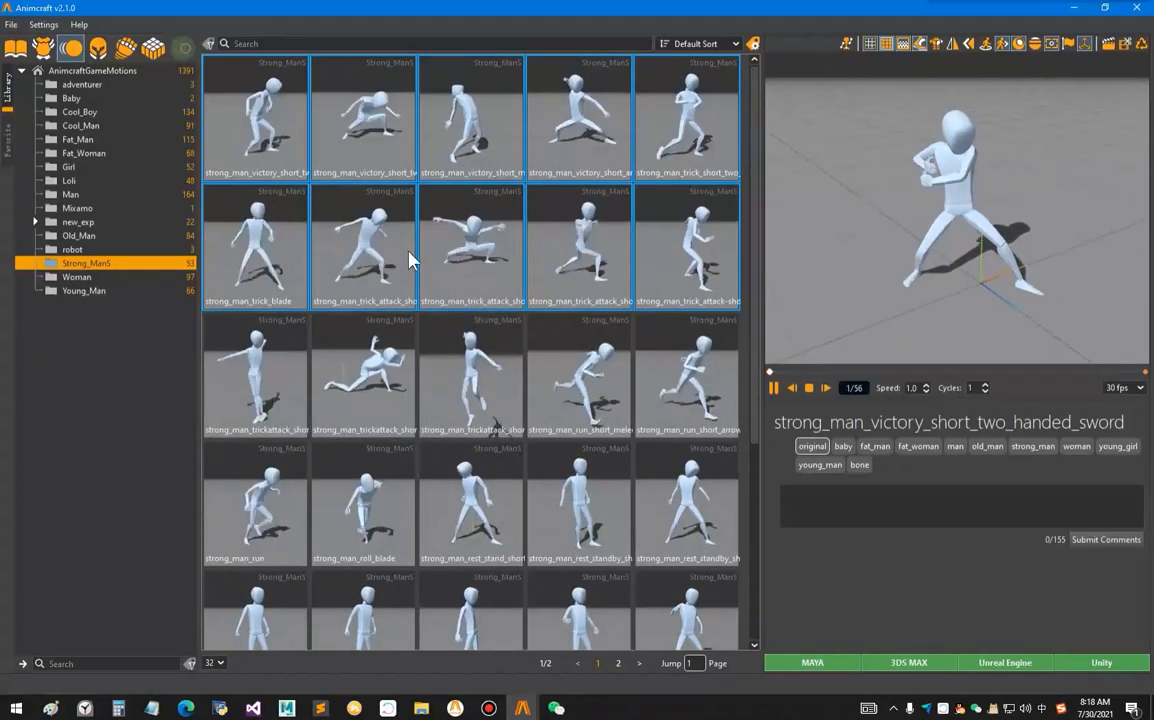
Load the robot from the game characters library and inspect it in the 3D preview
left_click(43, 50)
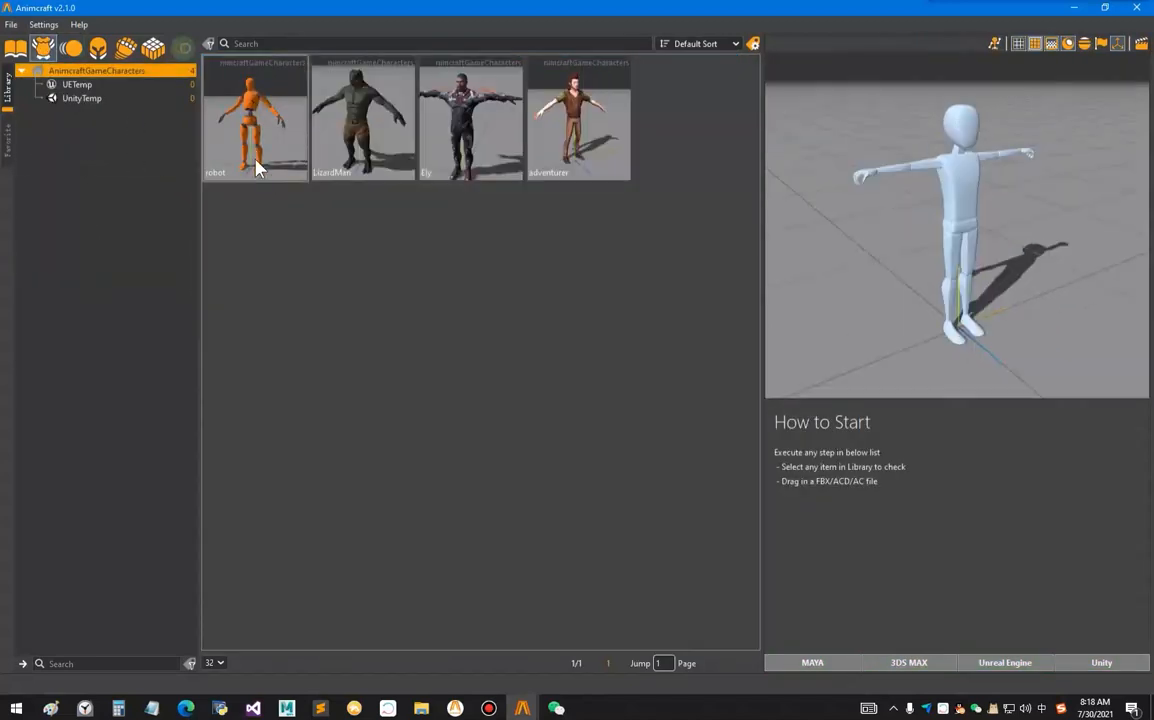
left_click(258, 148)
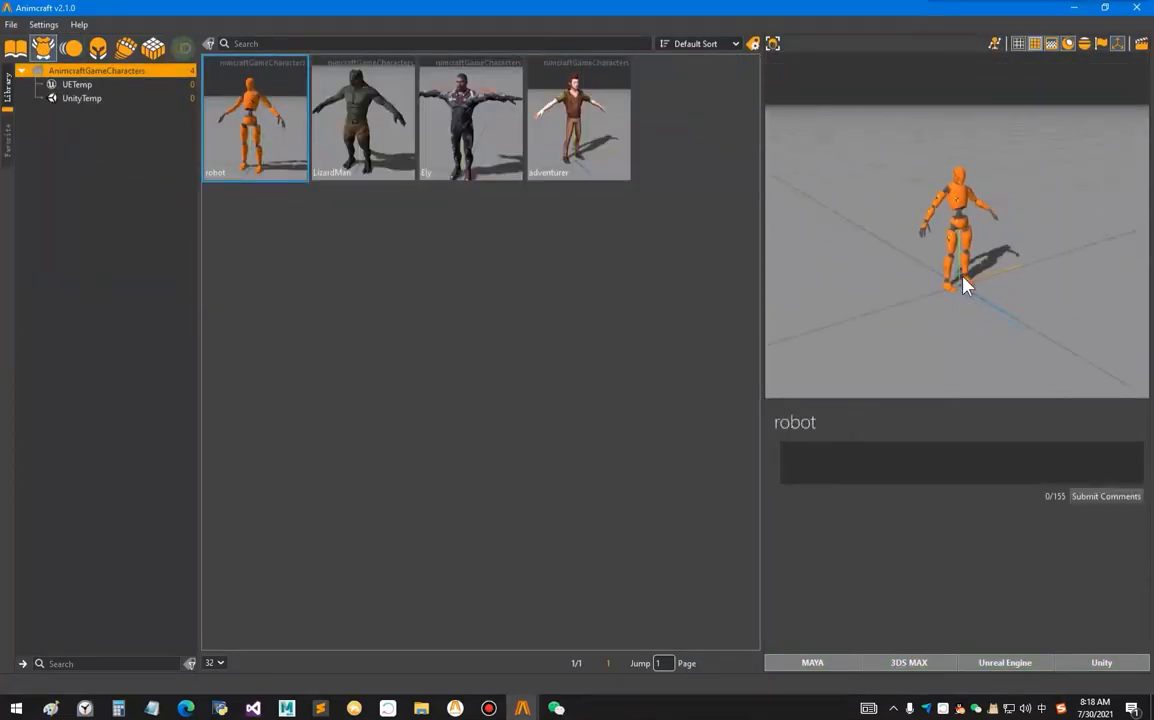
left_click_drag(967, 295, 940, 258)
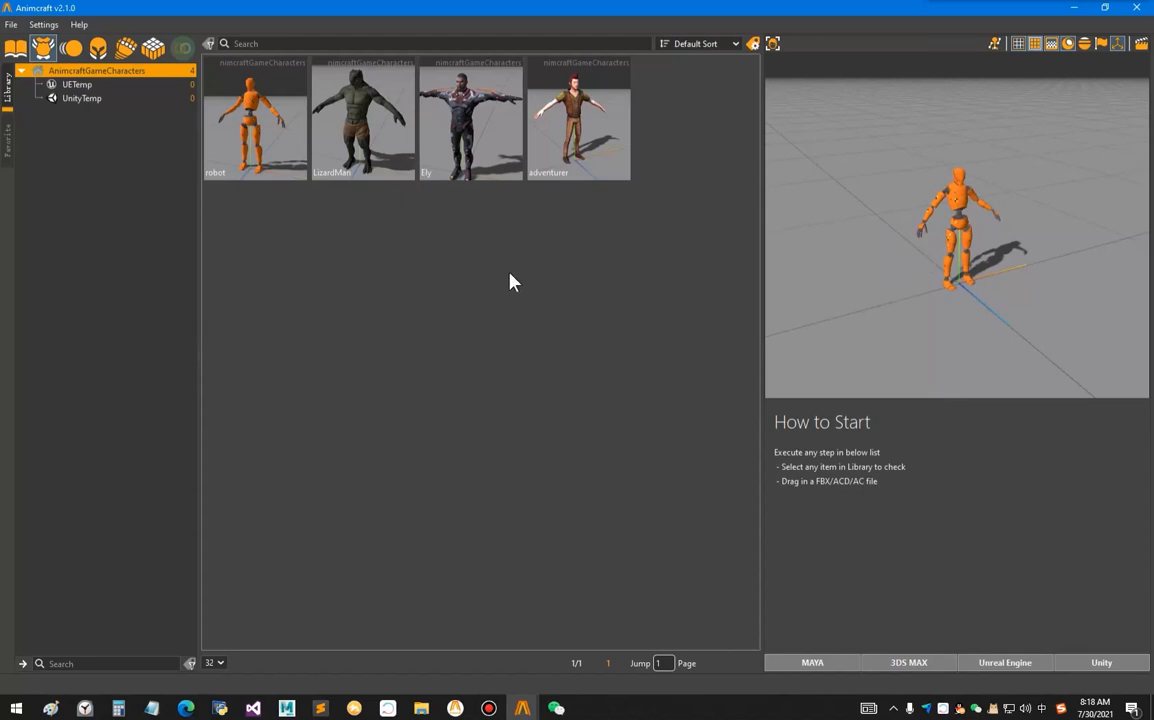
Open the robot character's resource folder and locate its robot.fbx source file
left_click(285, 105)
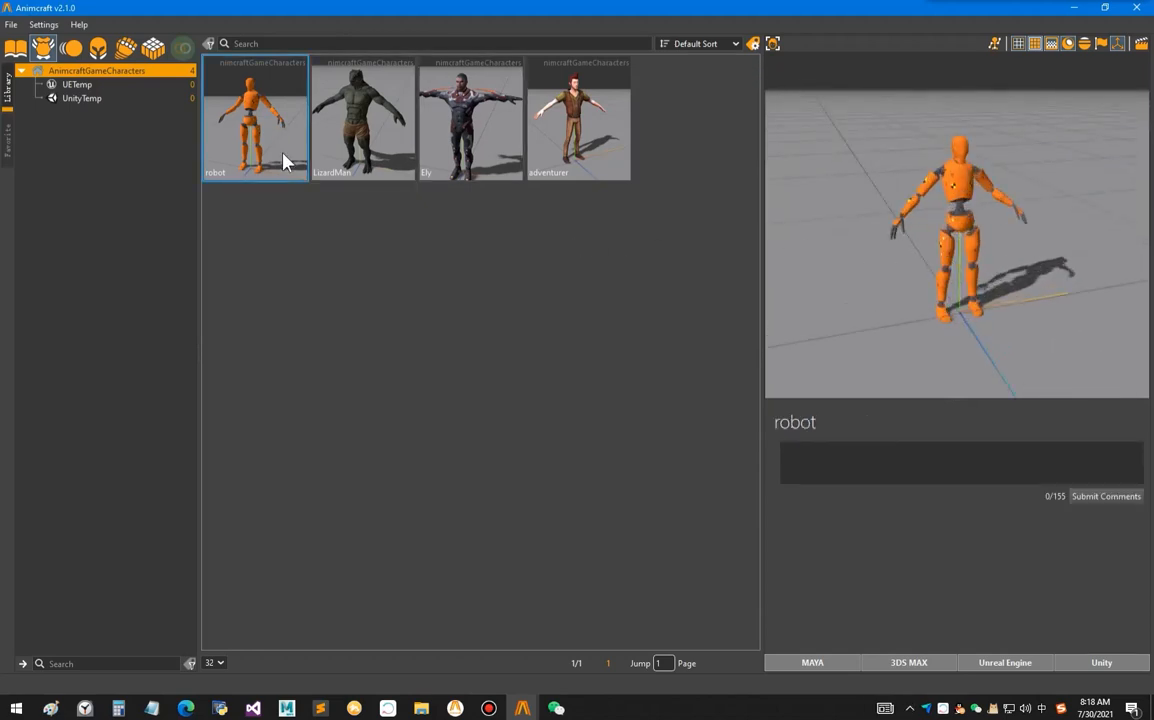
right_click(265, 125)
left_click(303, 151)
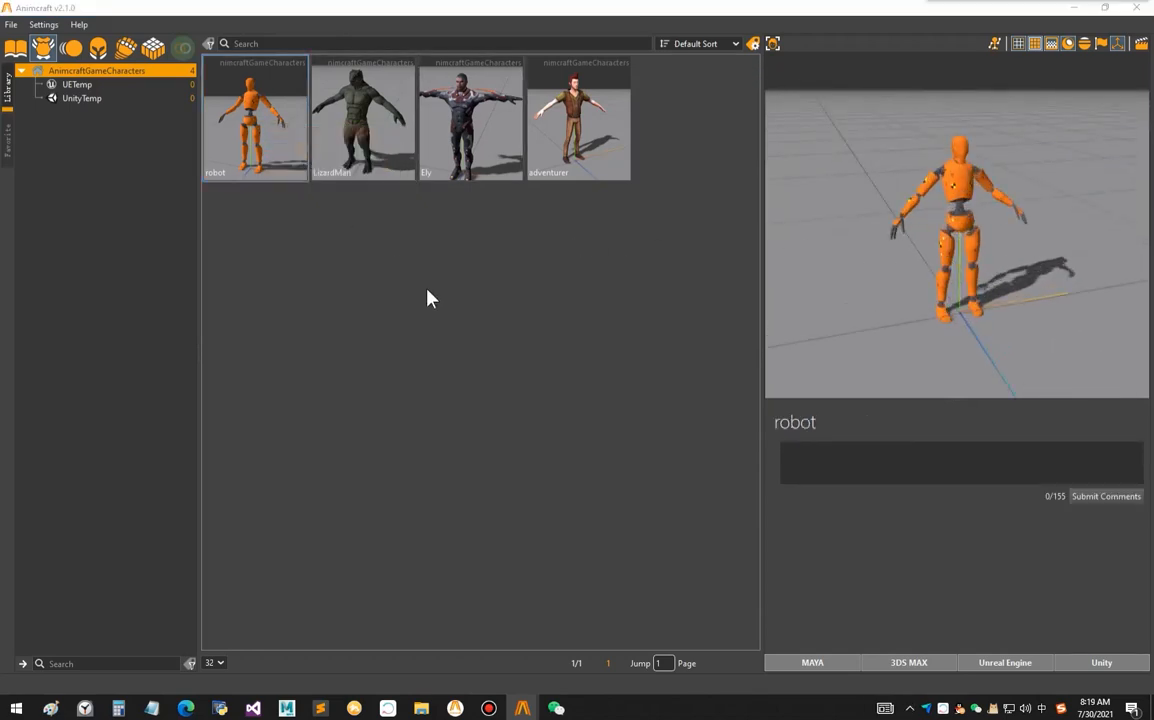
left_click(338, 377)
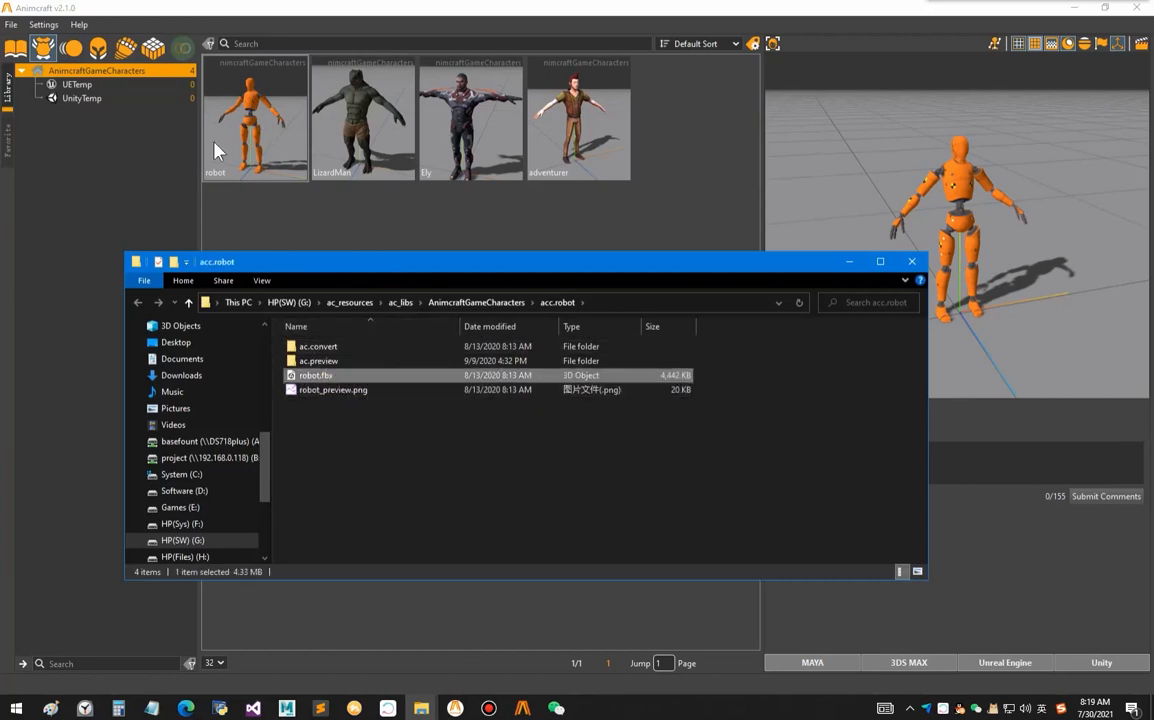
key("F2")
left_click(304, 423)
left_click(330, 376)
Open the resource folders of the Ely and adventurer characters and locate Ely.fbx and adventurer.fbx
right_click(455, 147)
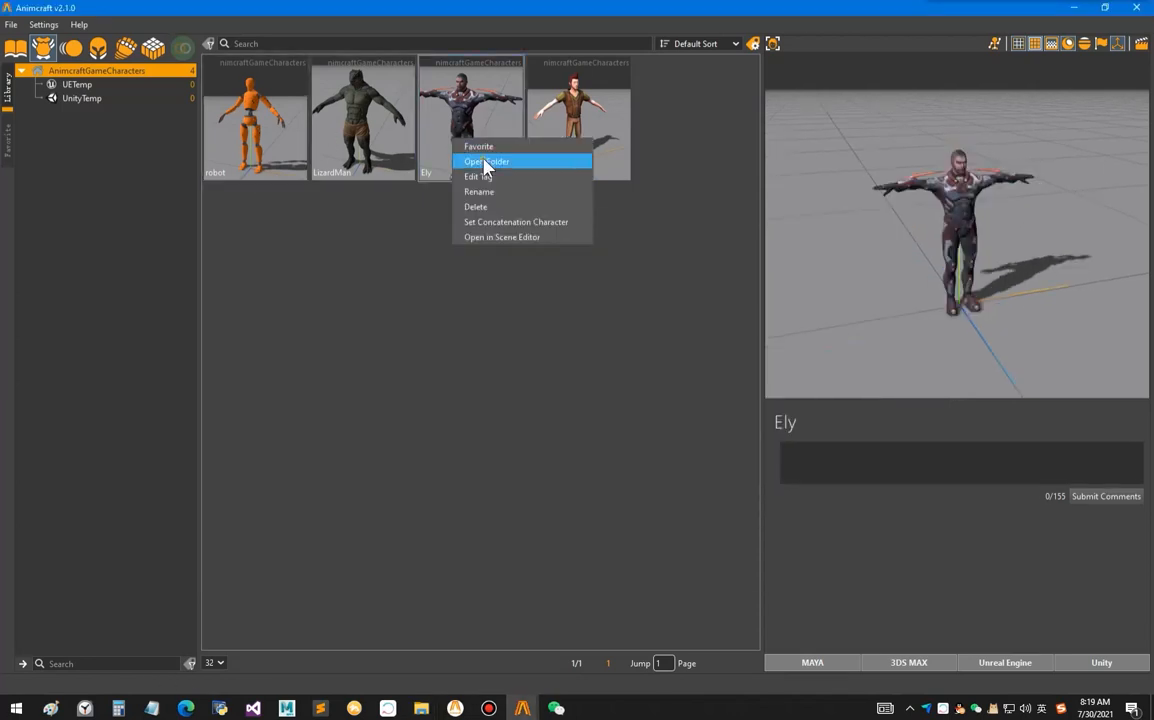
left_click(488, 162)
left_click(376, 407)
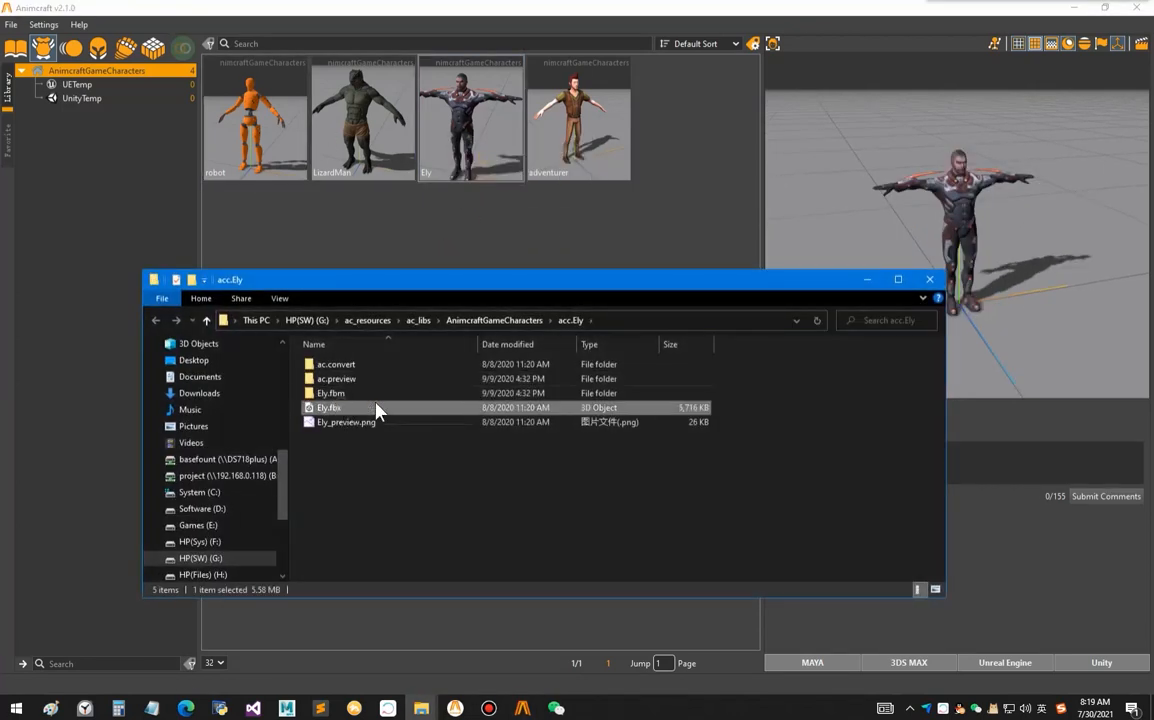
right_click(548, 138)
left_click(600, 159)
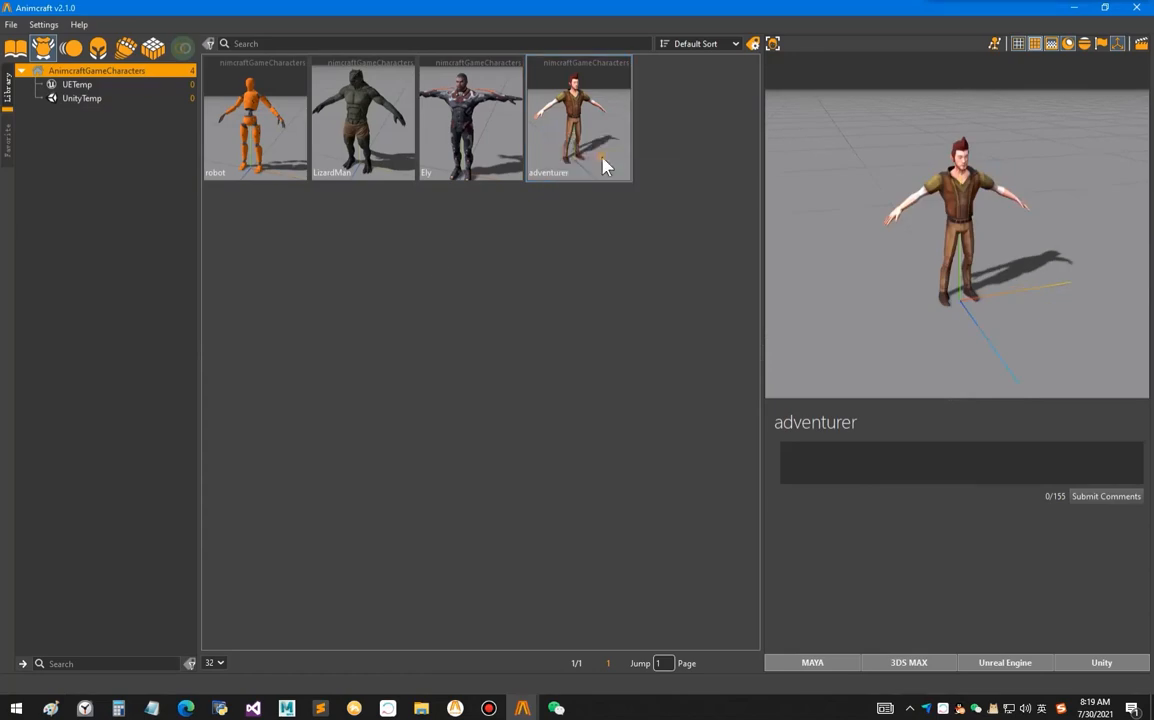
left_click(374, 411)
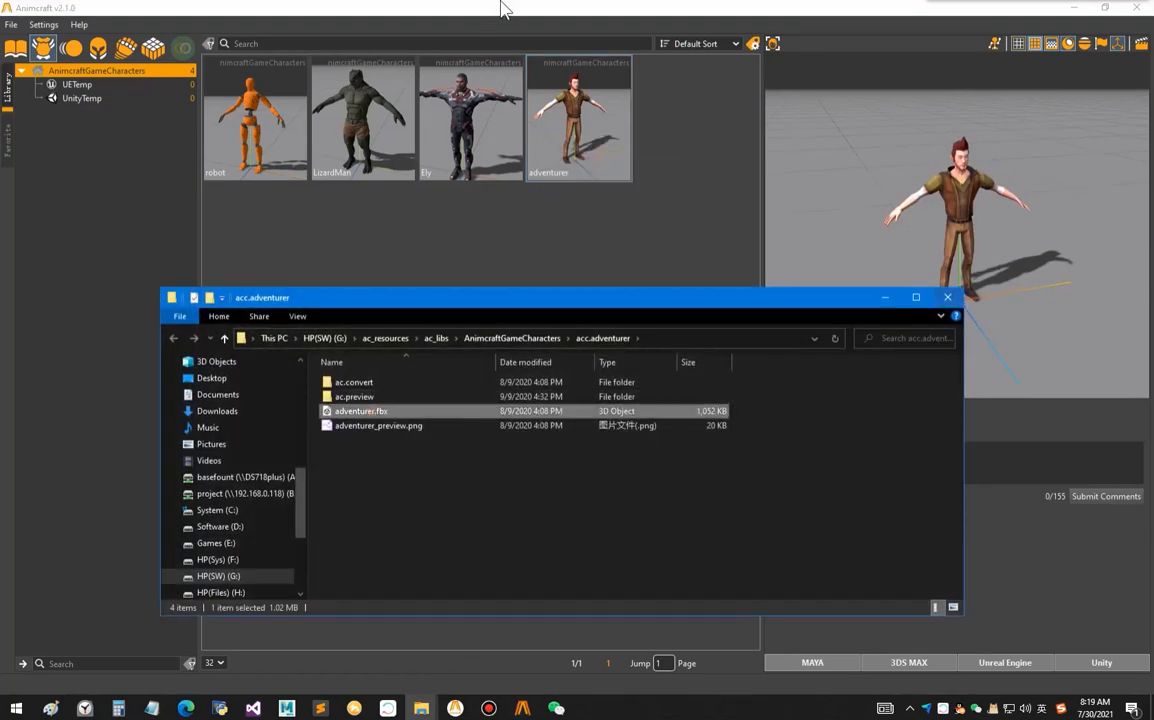
left_click(503, 9)
Switch to the game motions library and show the motions in the Strong_ManS folder
left_click(71, 48)
scroll(317, 405, "down", 1)
scroll(317, 405, "up", 1)
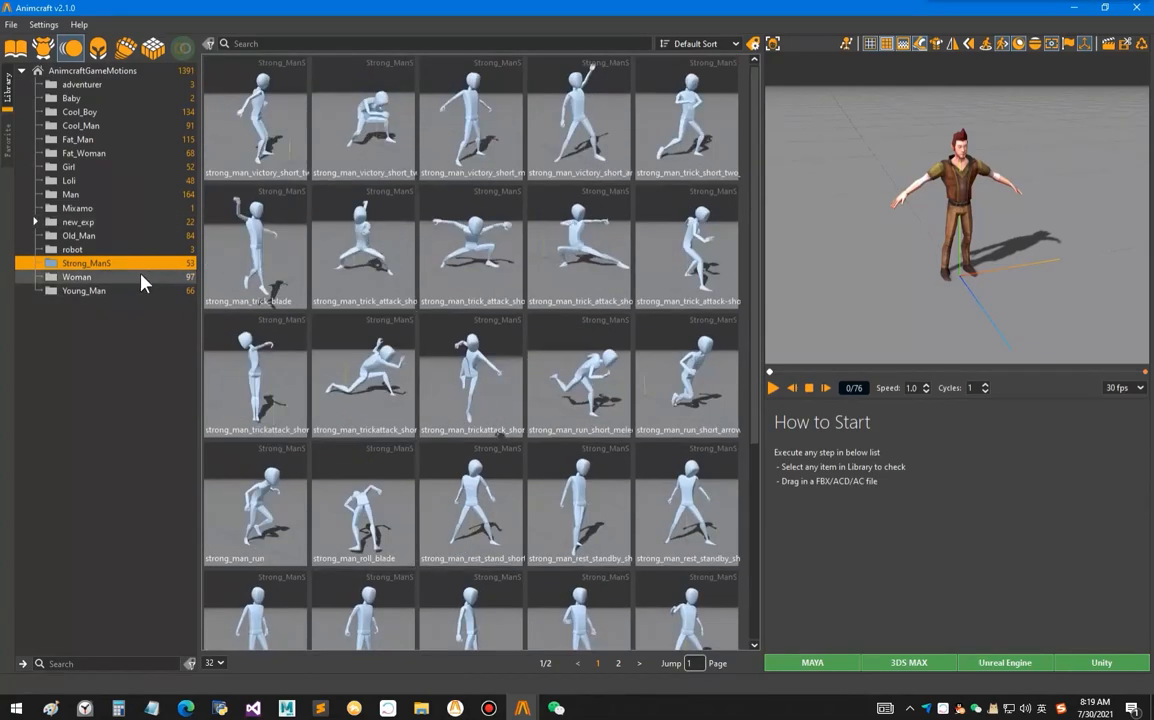
left_click(100, 277)
left_click(104, 263)
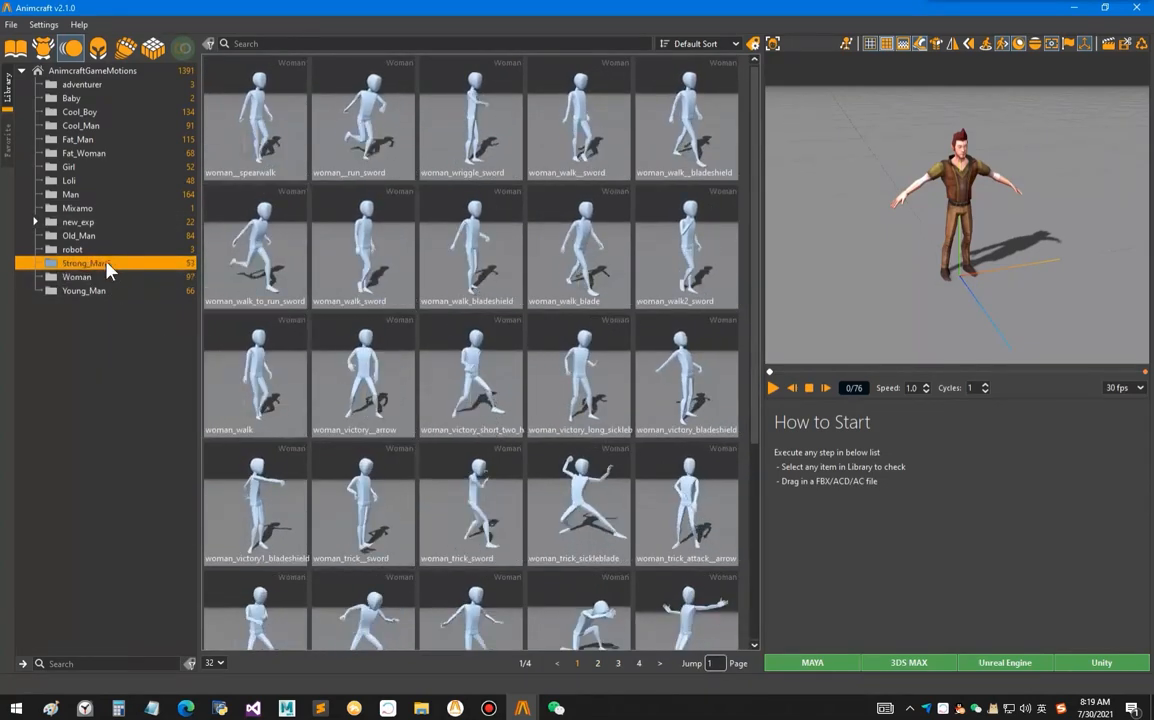
left_click_drag(270, 143, 711, 404)
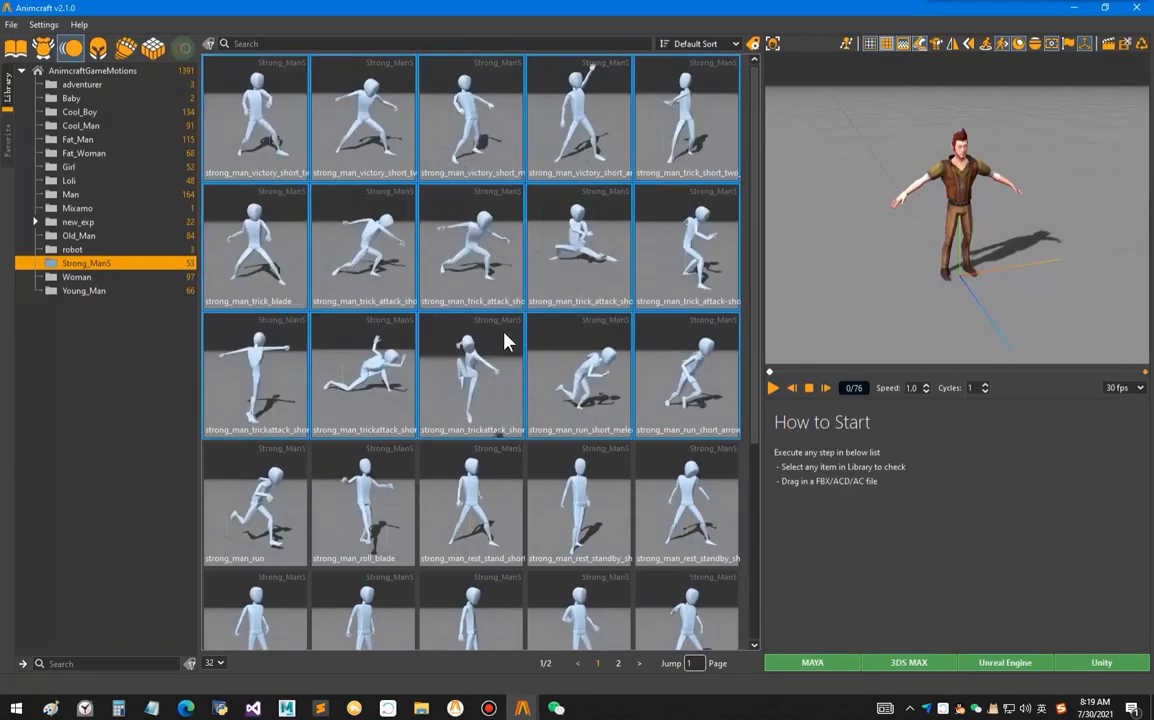
left_click_drag(270, 125, 688, 376)
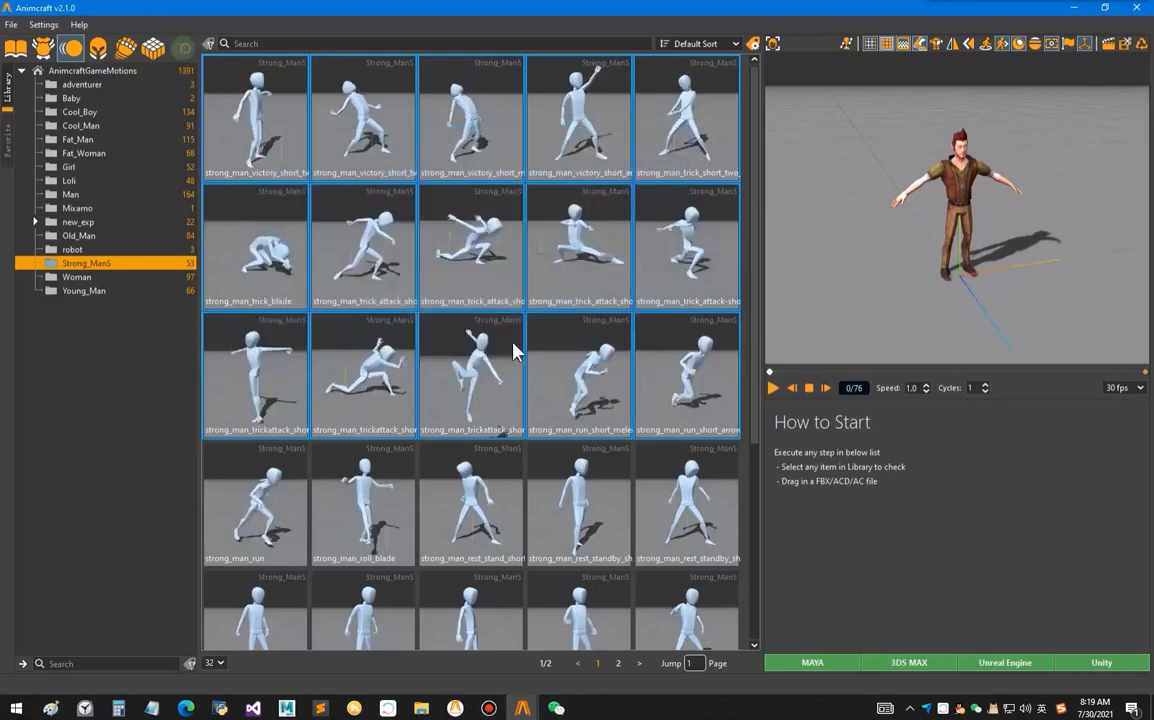
right_click(115, 264)
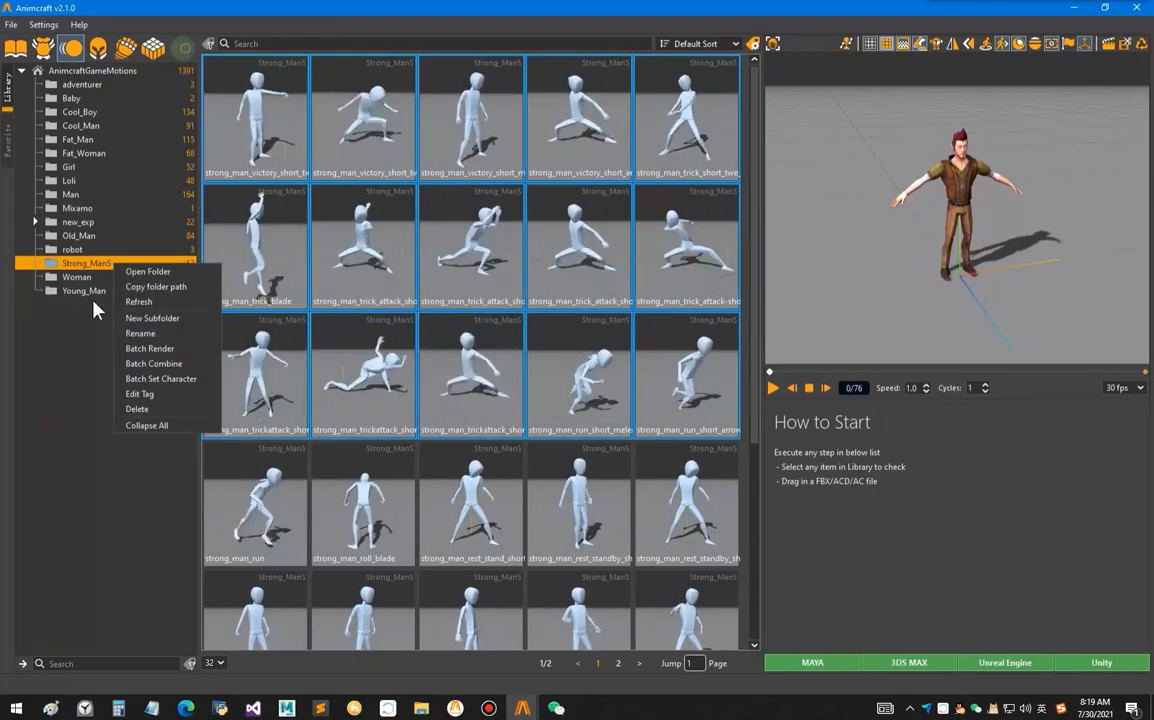
left_click(80, 263)
right_click(98, 267)
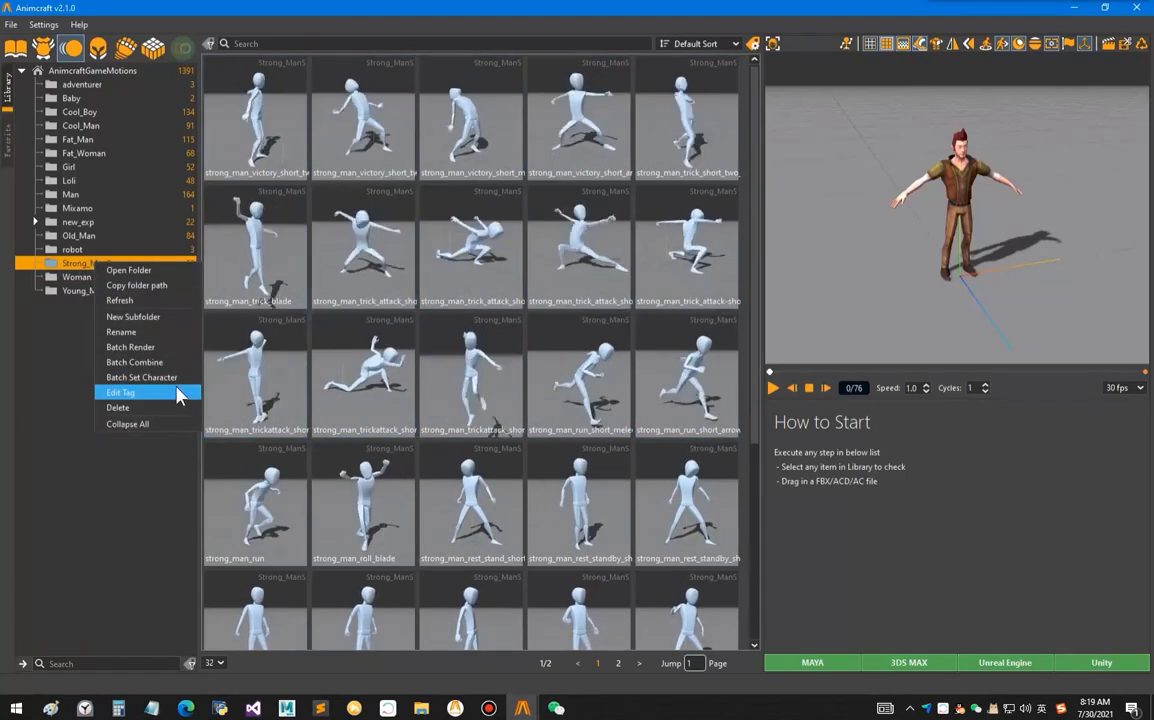
left_click(294, 4)
Create a subfolder named TestFBXExportBatch inside the Strong_ManS motion folder
left_click_drag(205, 60, 683, 386)
right_click(108, 261)
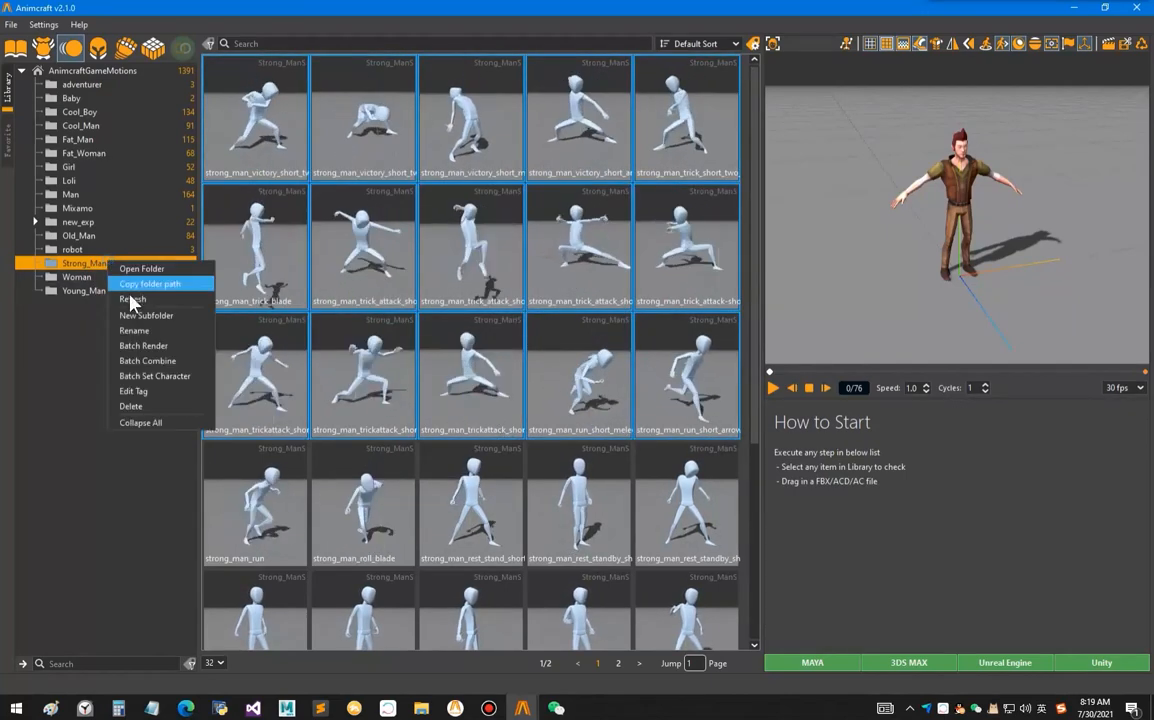
left_click(170, 329)
type("Test")
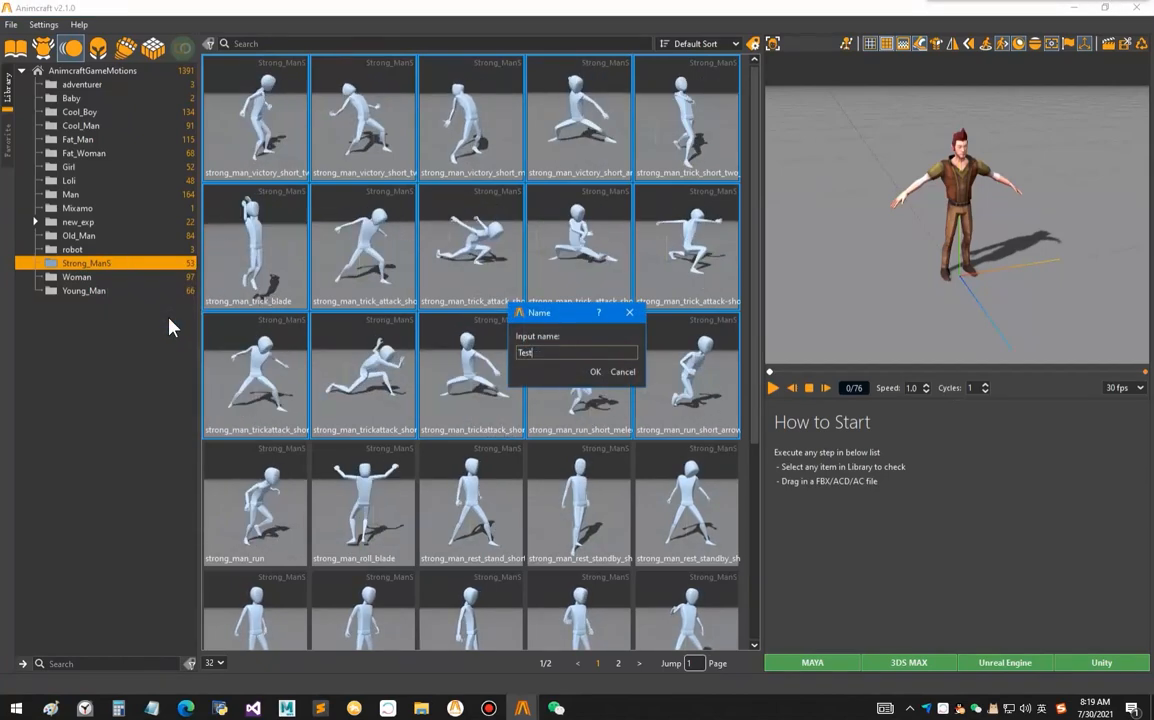
type("FBX")
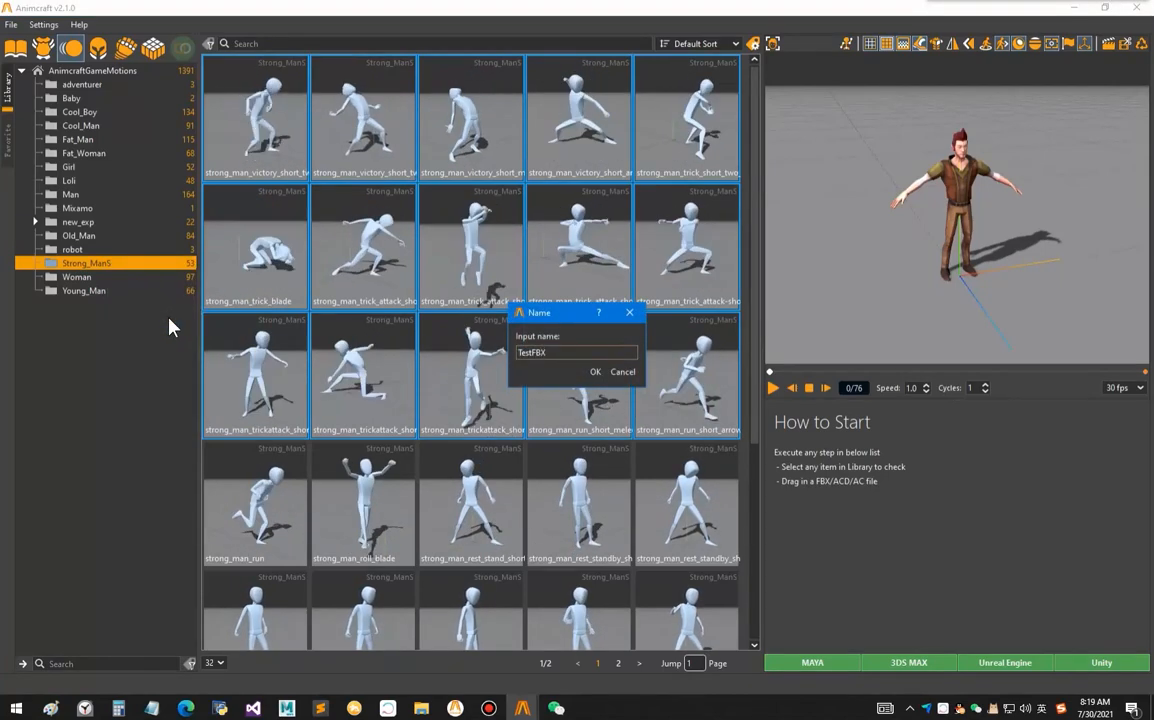
type("Export")
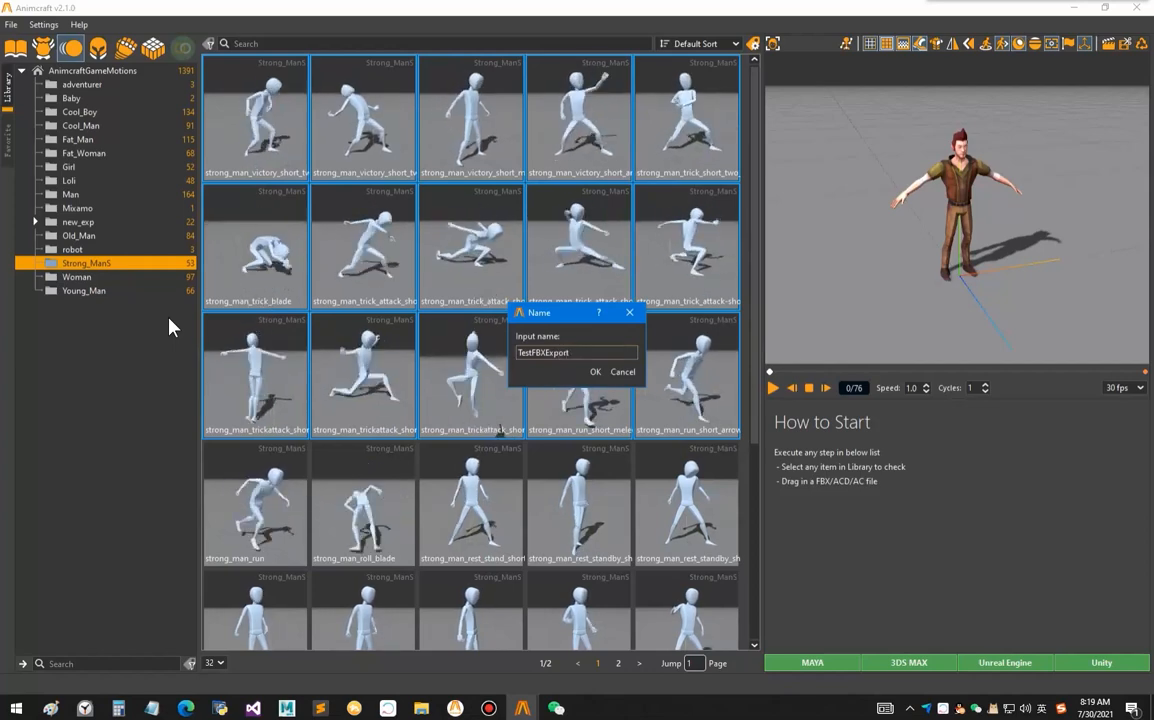
type("Batch")
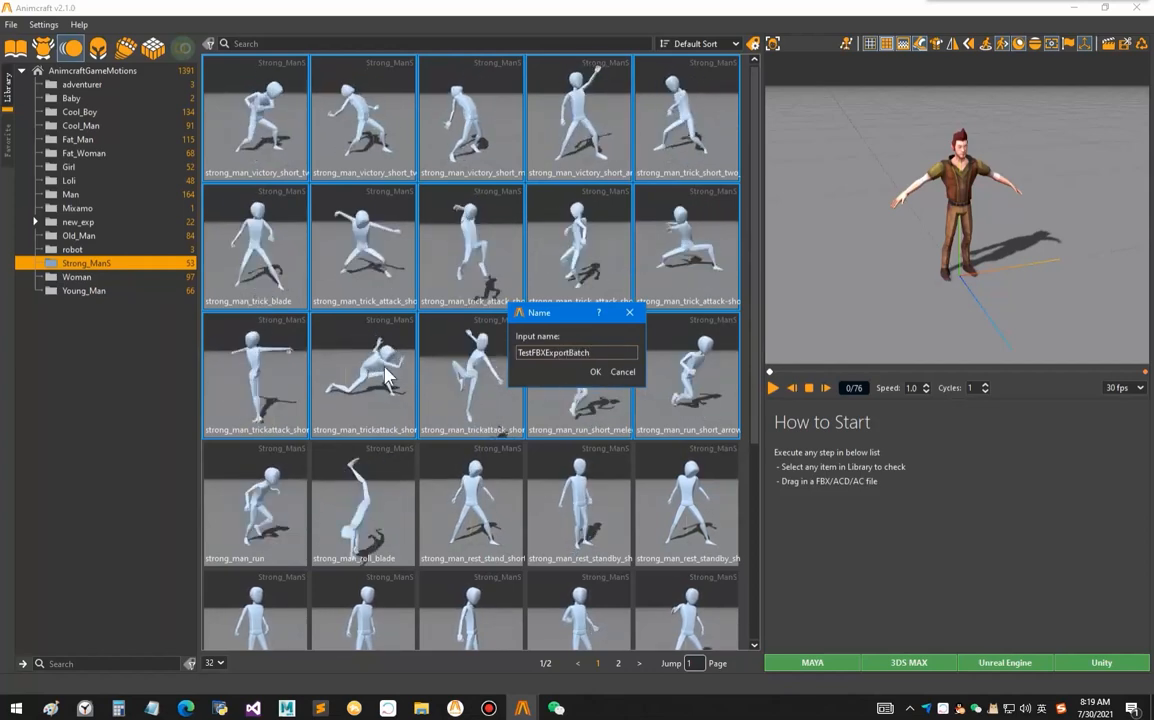
left_click(594, 372)
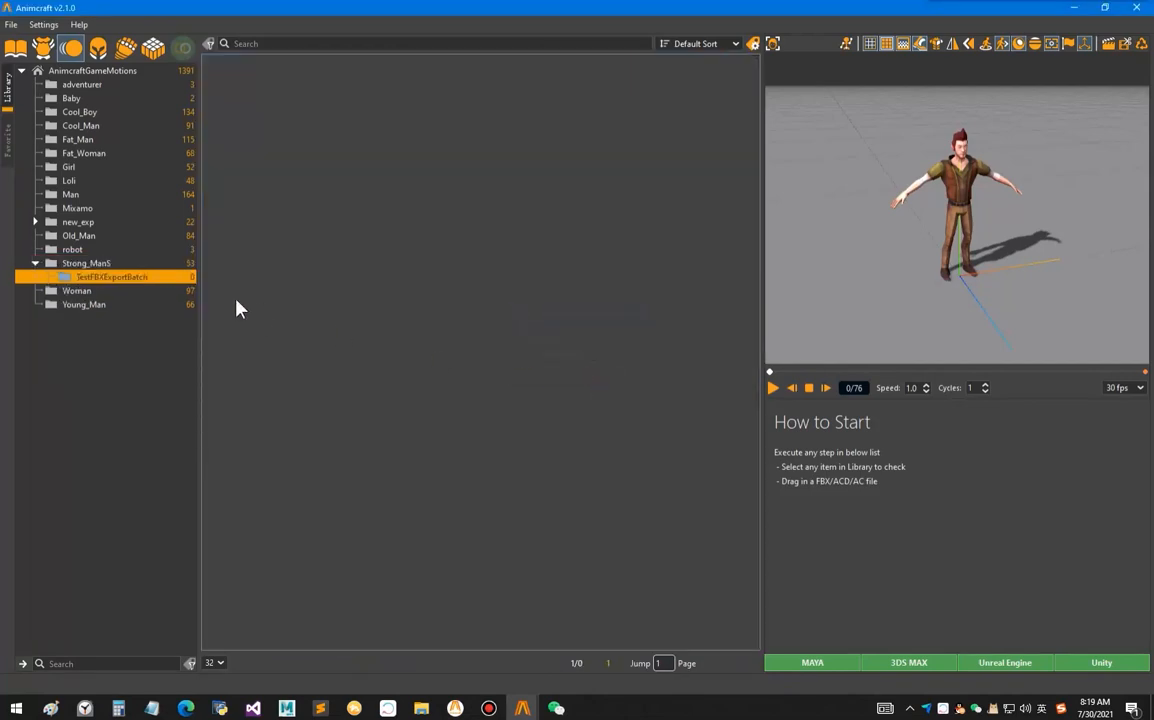
Move the motions in the first three rows of Strong_ManS into the TestFBXExportBatch subfolder and open that subfolder
left_click(134, 264)
left_click_drag(245, 120, 712, 384)
left_click_drag(372, 287, 138, 281)
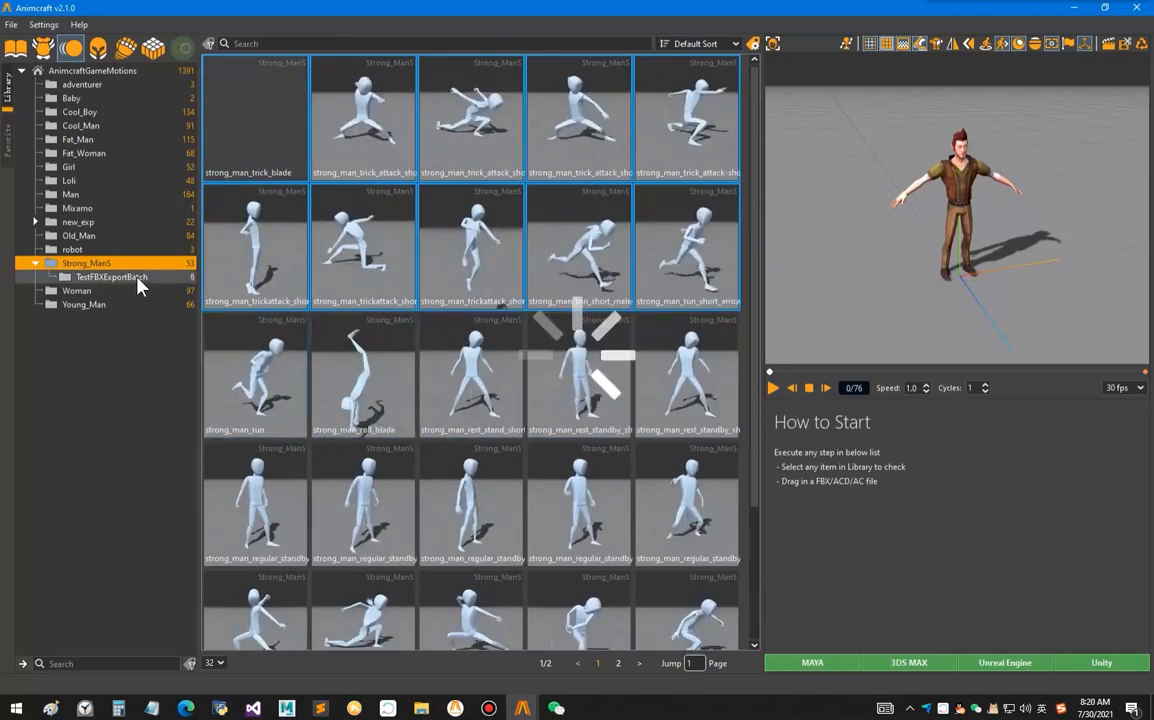
left_click(134, 263)
left_click(130, 277)
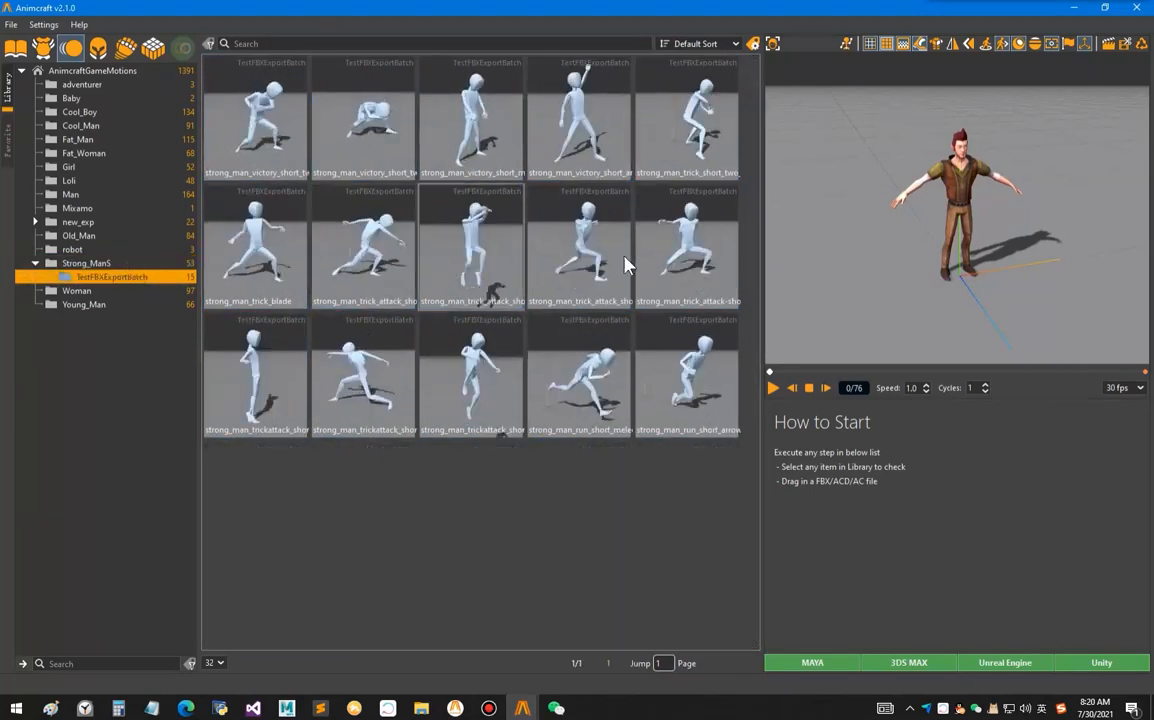
Compare the motions listed under Strong_ManS with those in its TestFBXExportBatch subfolder
left_click(130, 263)
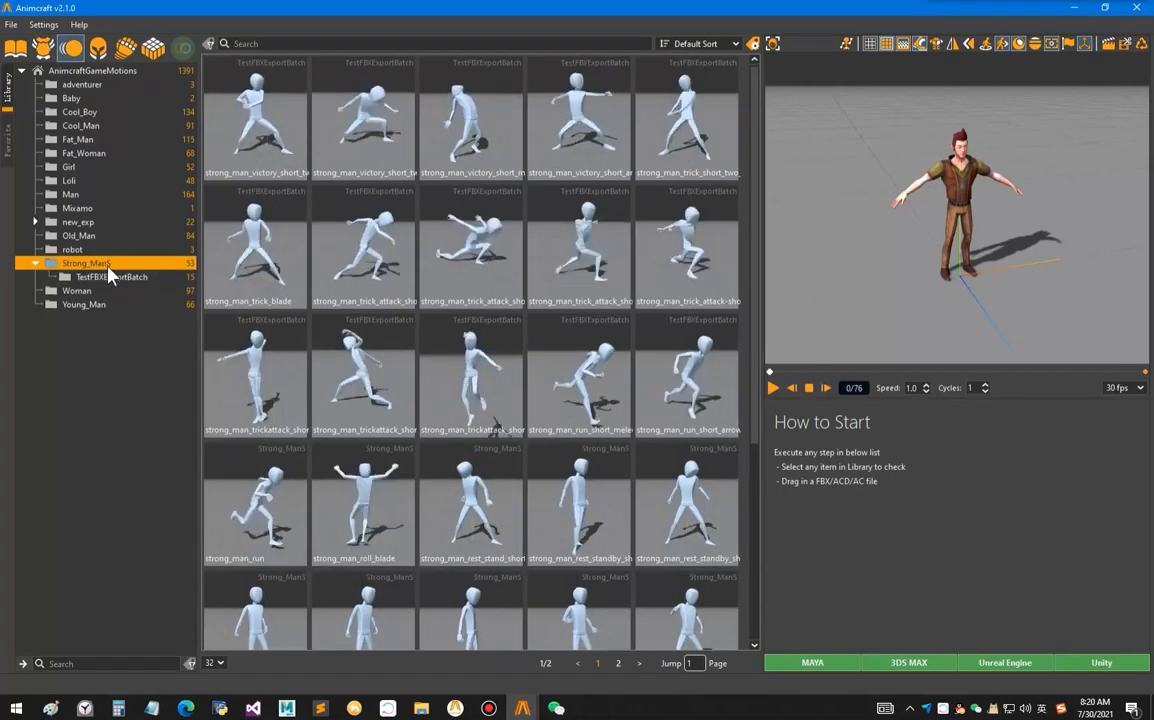
scroll(370, 386, "down", 2)
scroll(370, 386, "up", 2)
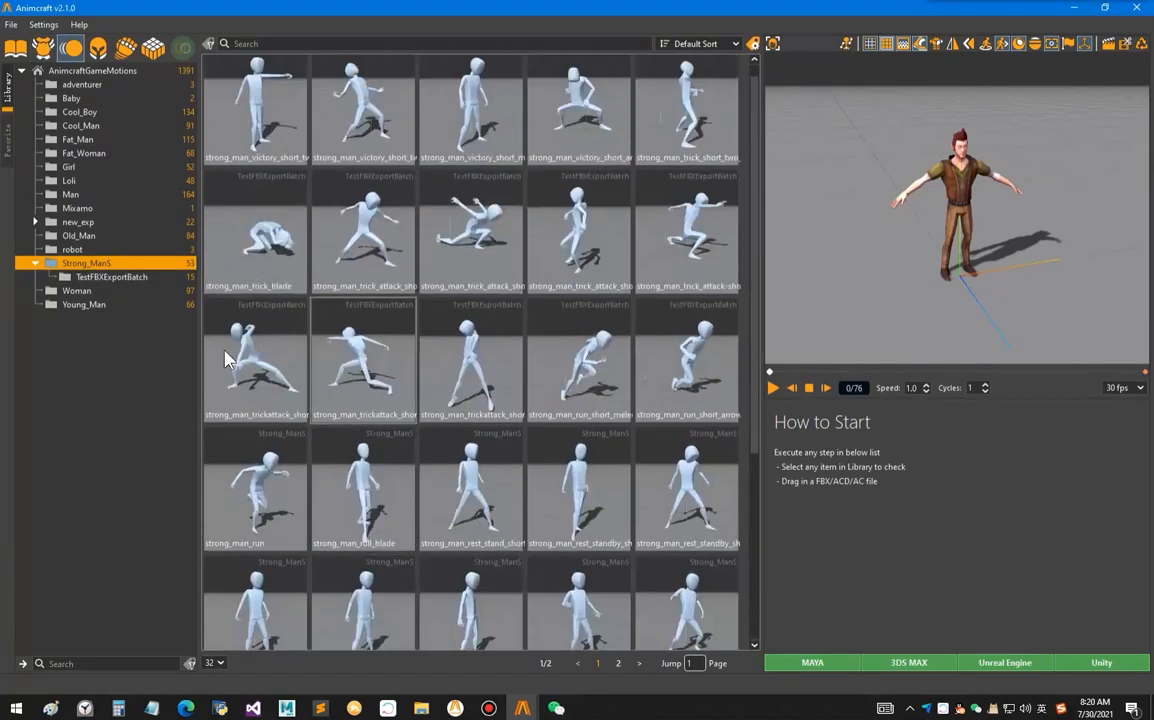
left_click(92, 70)
left_click(122, 278)
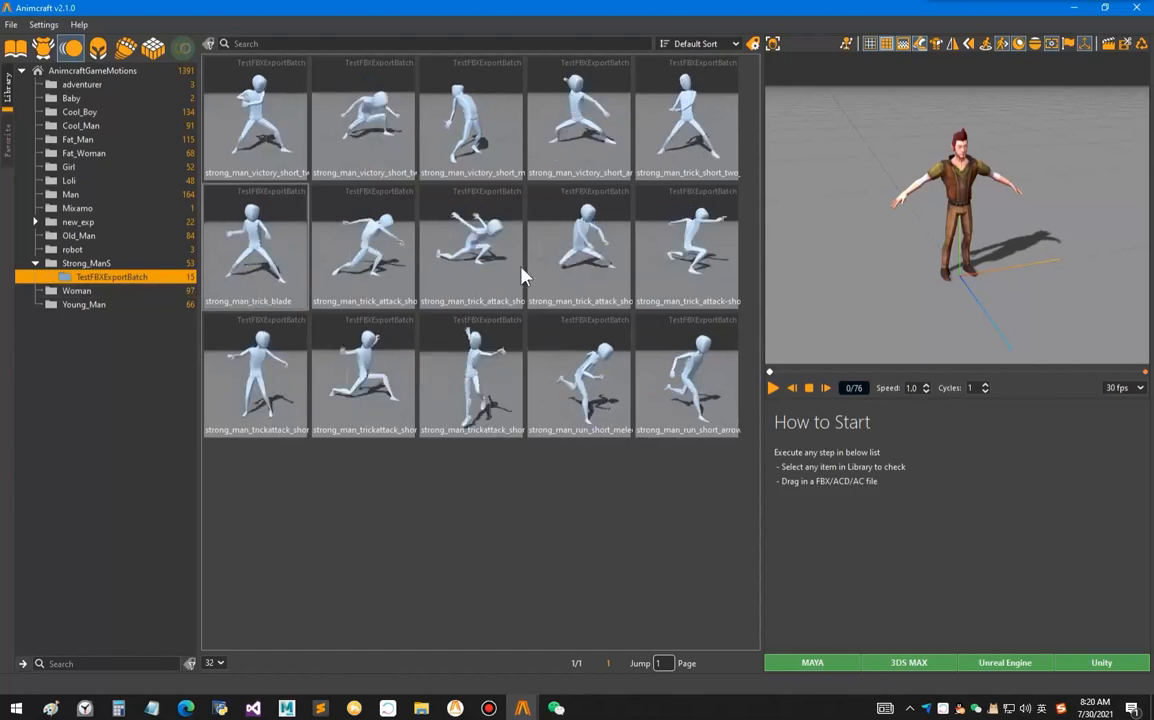
left_click(43, 24)
left_click(59, 102)
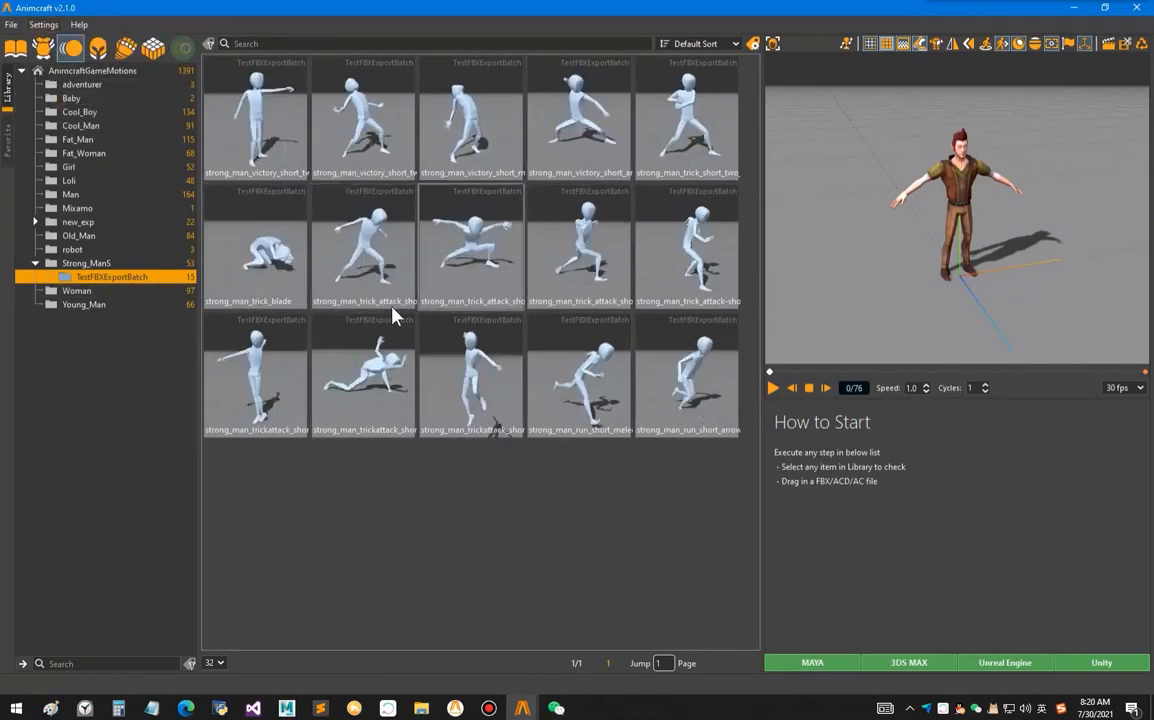
Load the robot from the game characters library as the current character and view it from the front
left_click(48, 50)
left_click(265, 135)
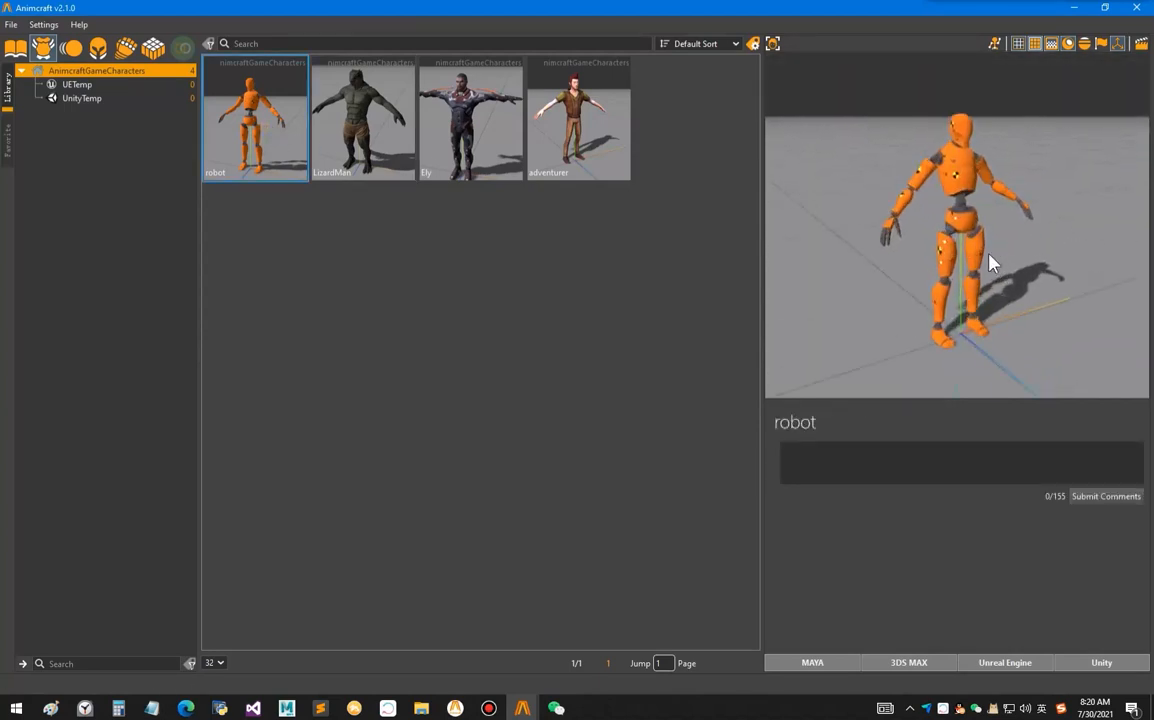
left_click_drag(976, 271, 953, 228)
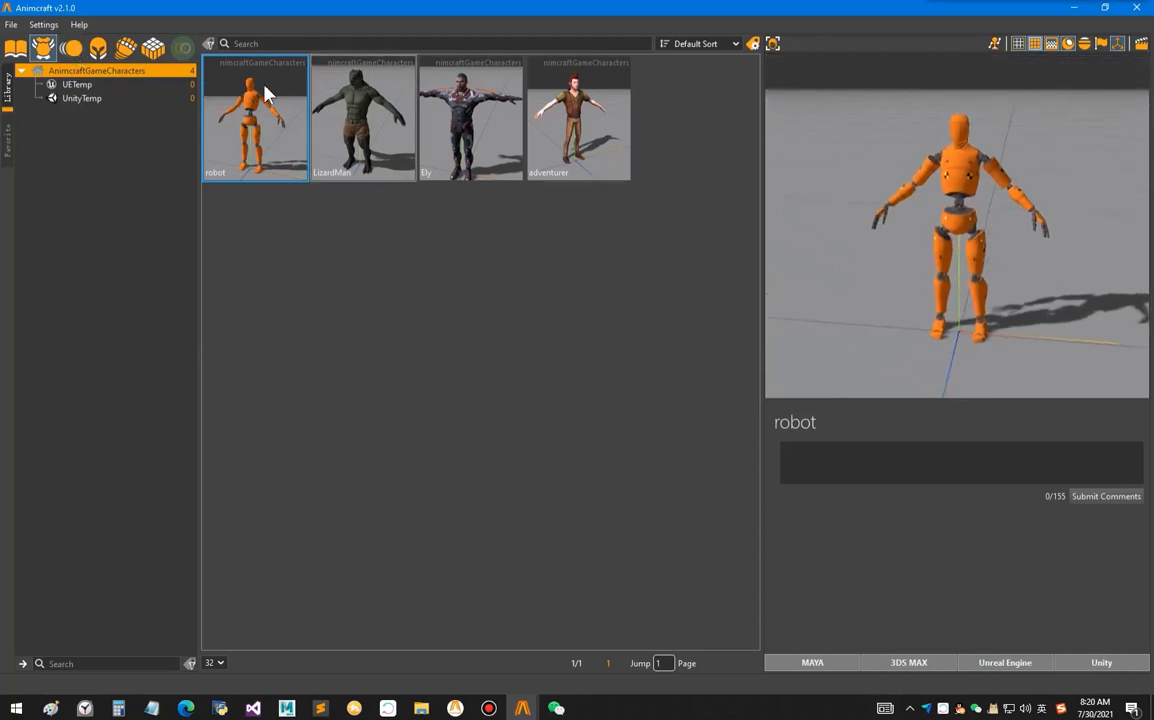
Start a Batch Combine for the TestFBXExportBatch motion folder and set its frame rate to 30 fps
left_click(71, 48)
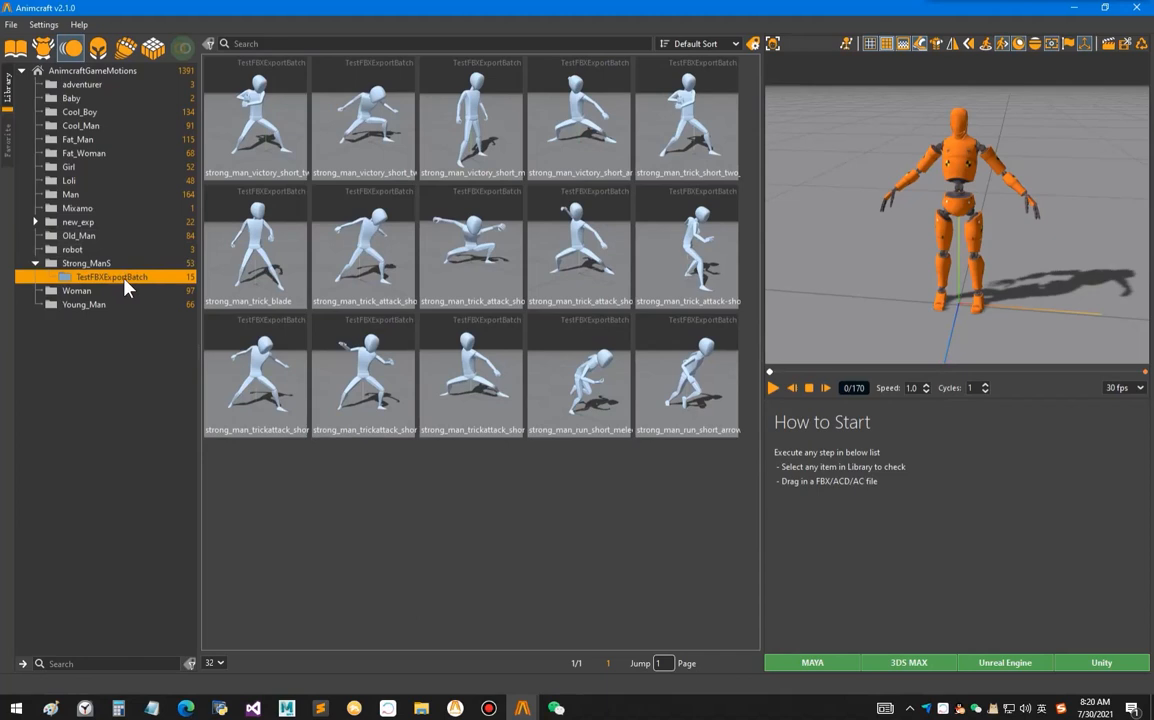
right_click(125, 283)
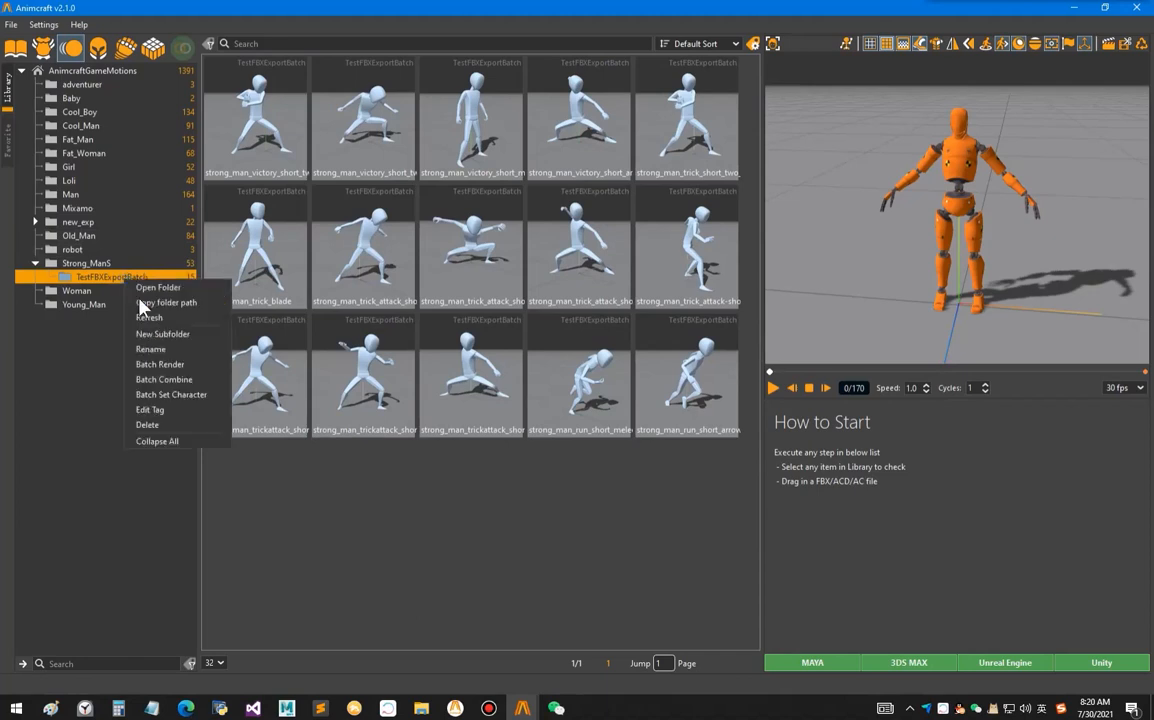
left_click(165, 379)
left_click_drag(548, 294, 452, 300)
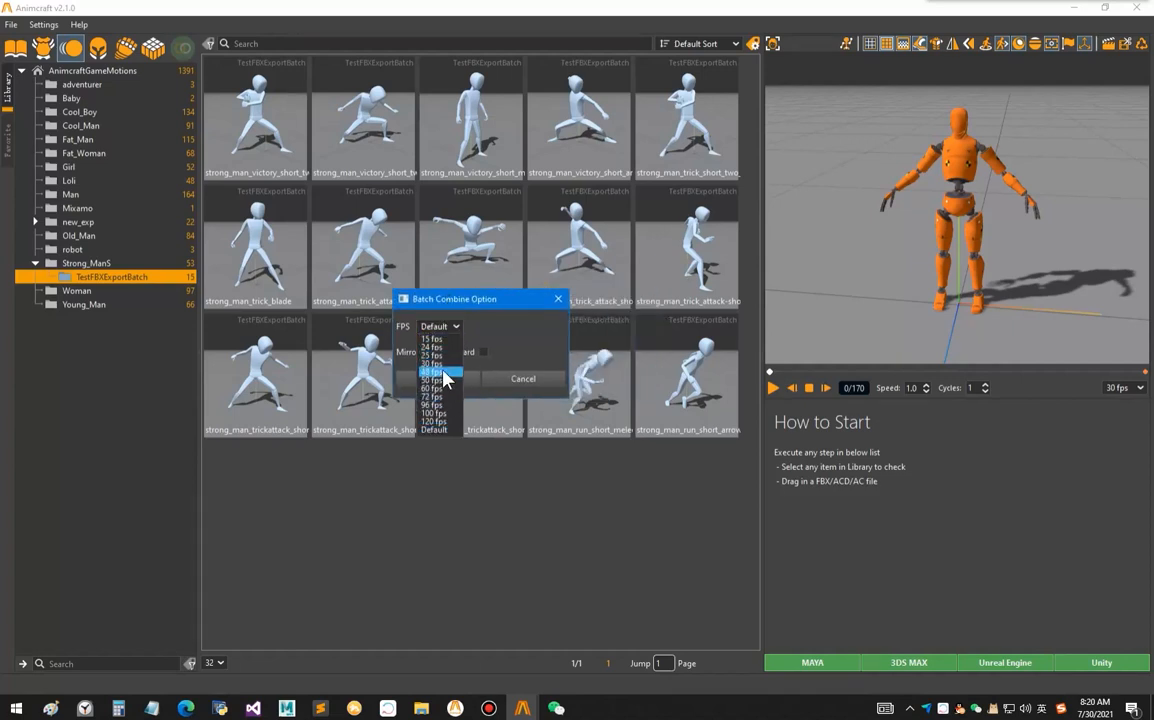
left_click(444, 363)
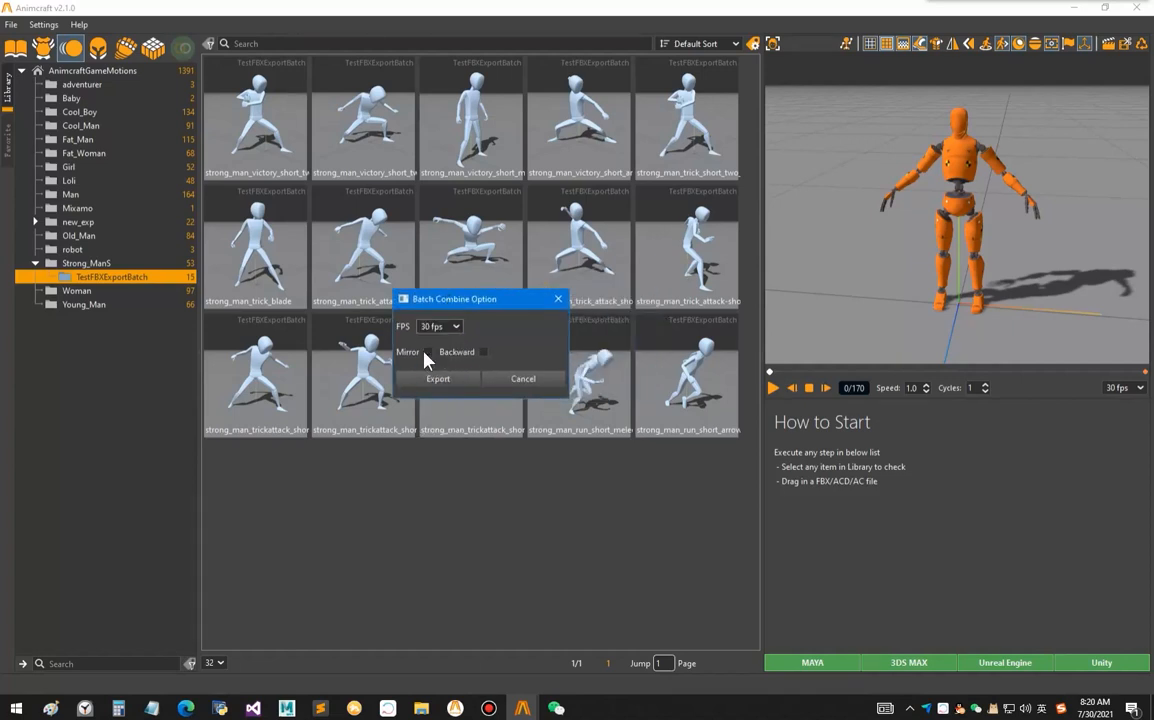
left_click_drag(472, 304, 465, 291)
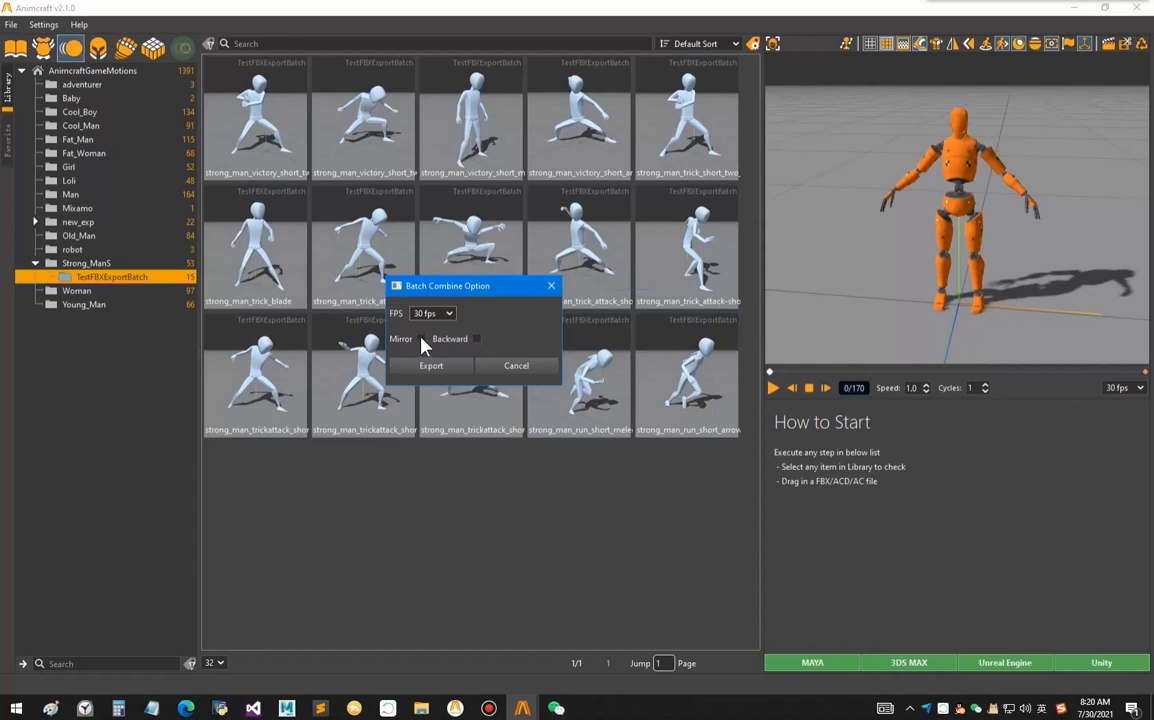
Start the batch export with Mirror and Backward off, and browse to G:\ac_resources for the storage location
left_click_drag(461, 295, 492, 302)
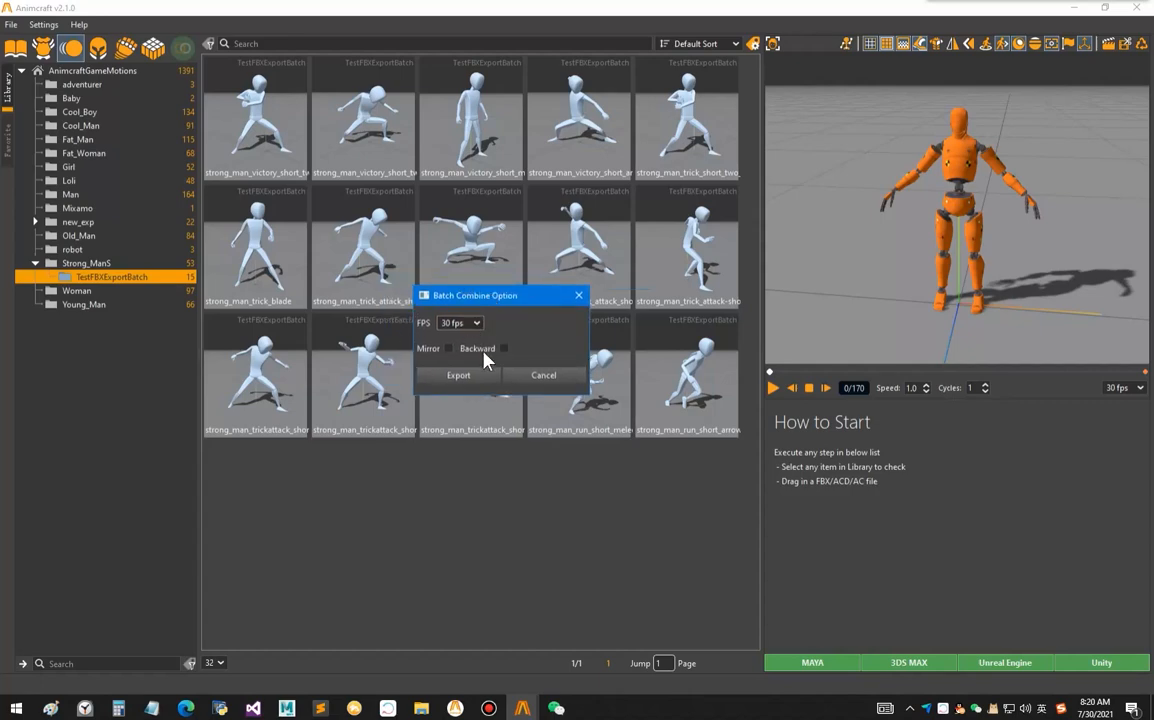
left_click(462, 381)
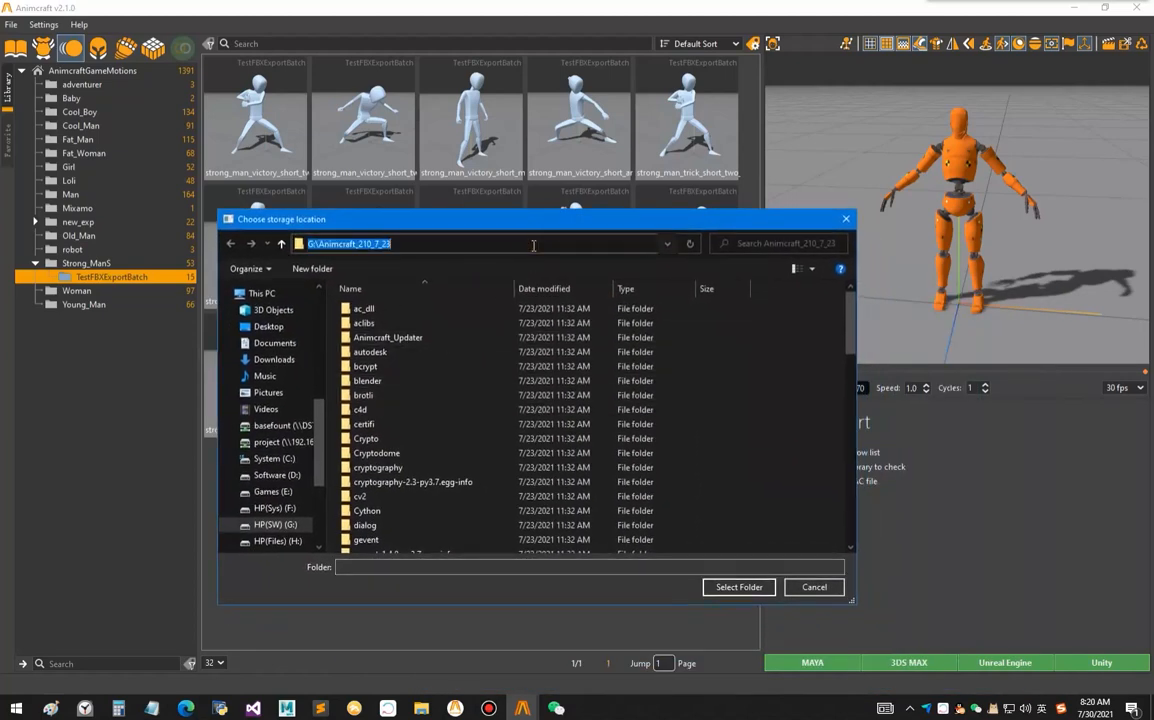
type("g:\\ac_r")
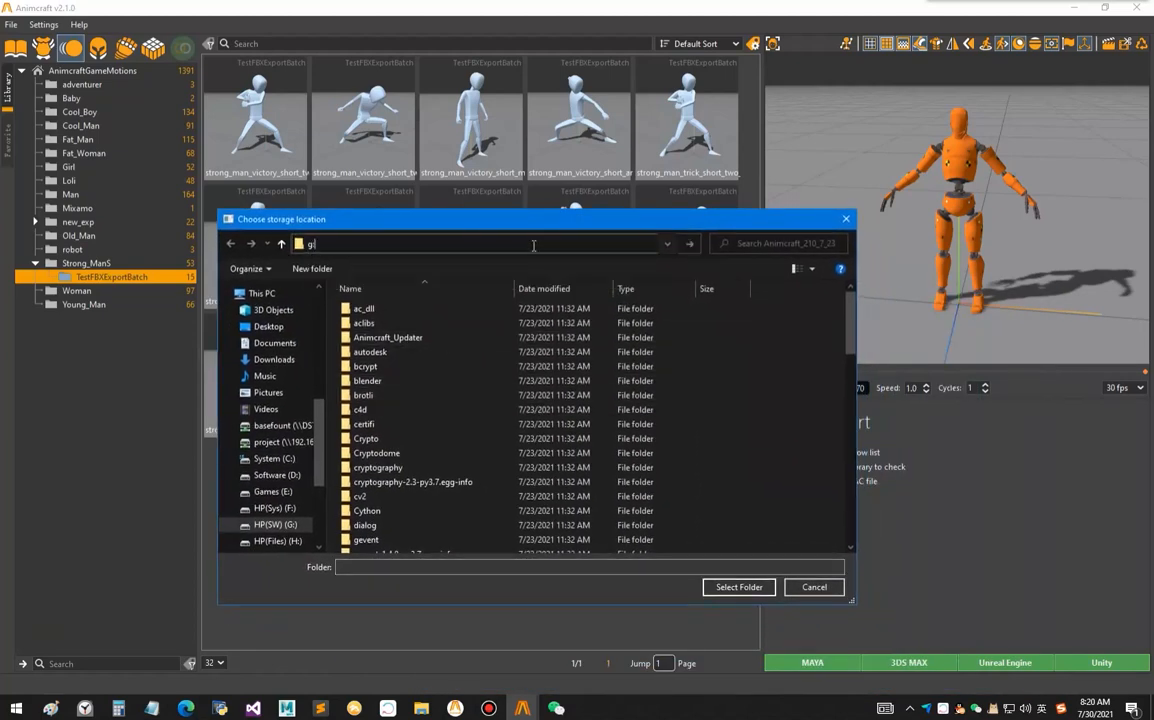
key("Down")
key("Down")
key("Return")
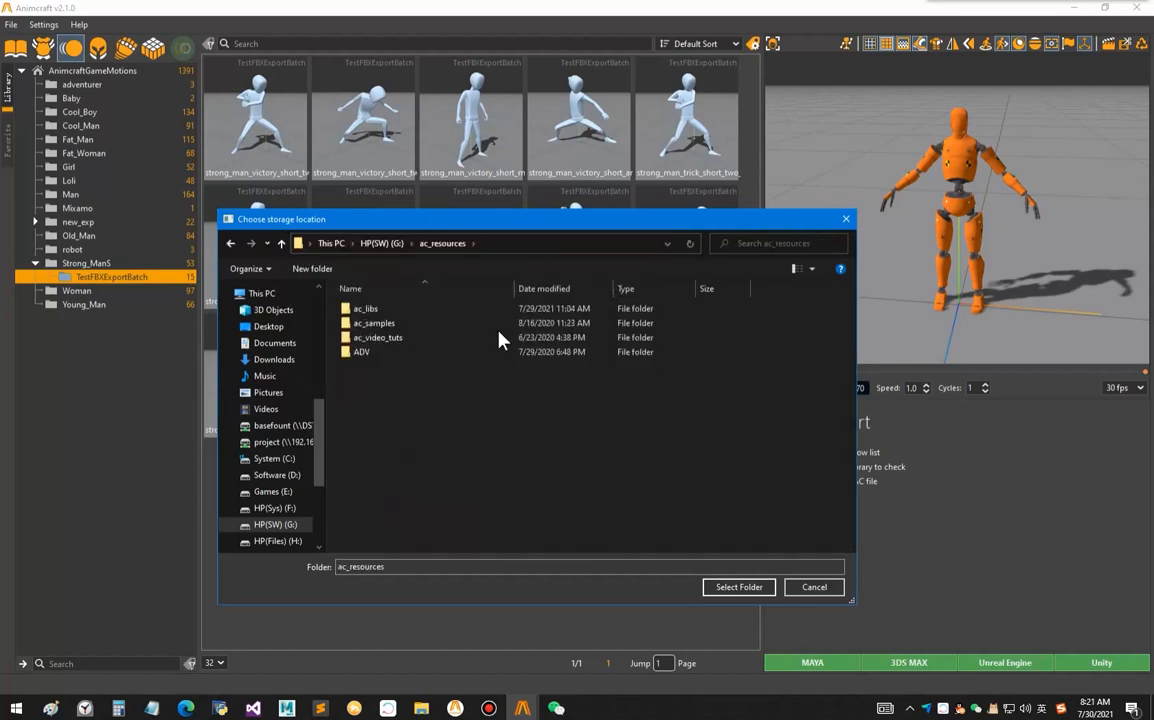
Create a batch_FBX folder in ac_resources and export the combined motions into it
right_click(390, 396)
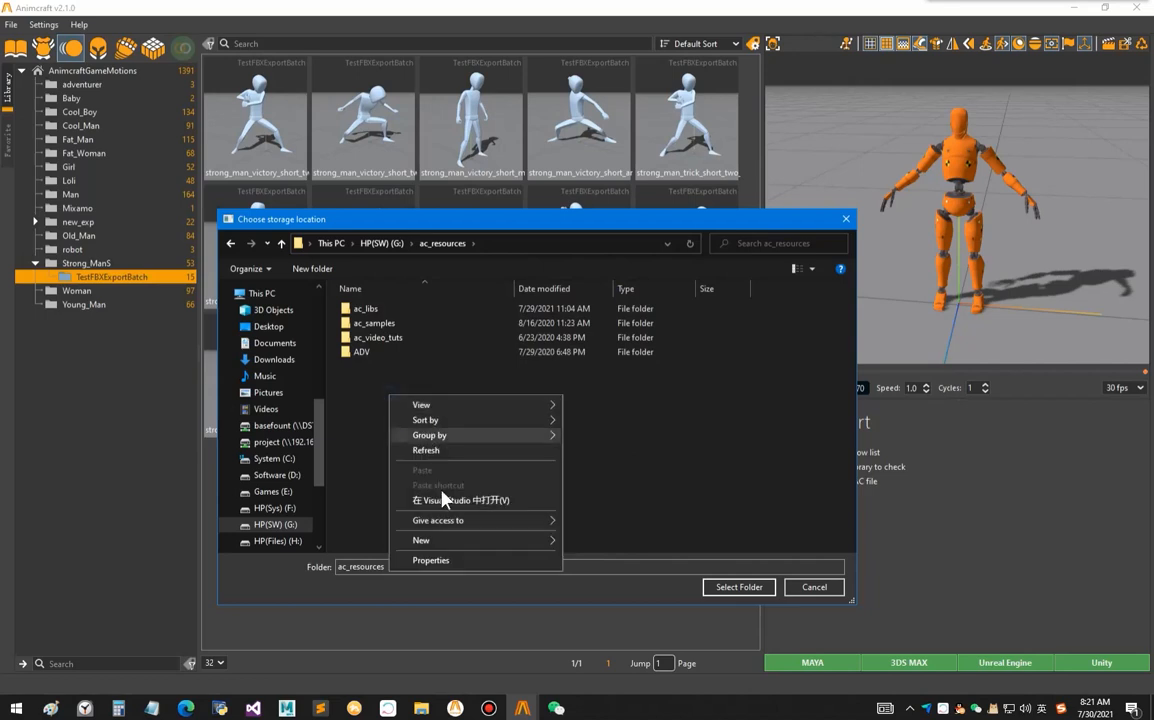
mouse_move(560, 541)
left_click(598, 341)
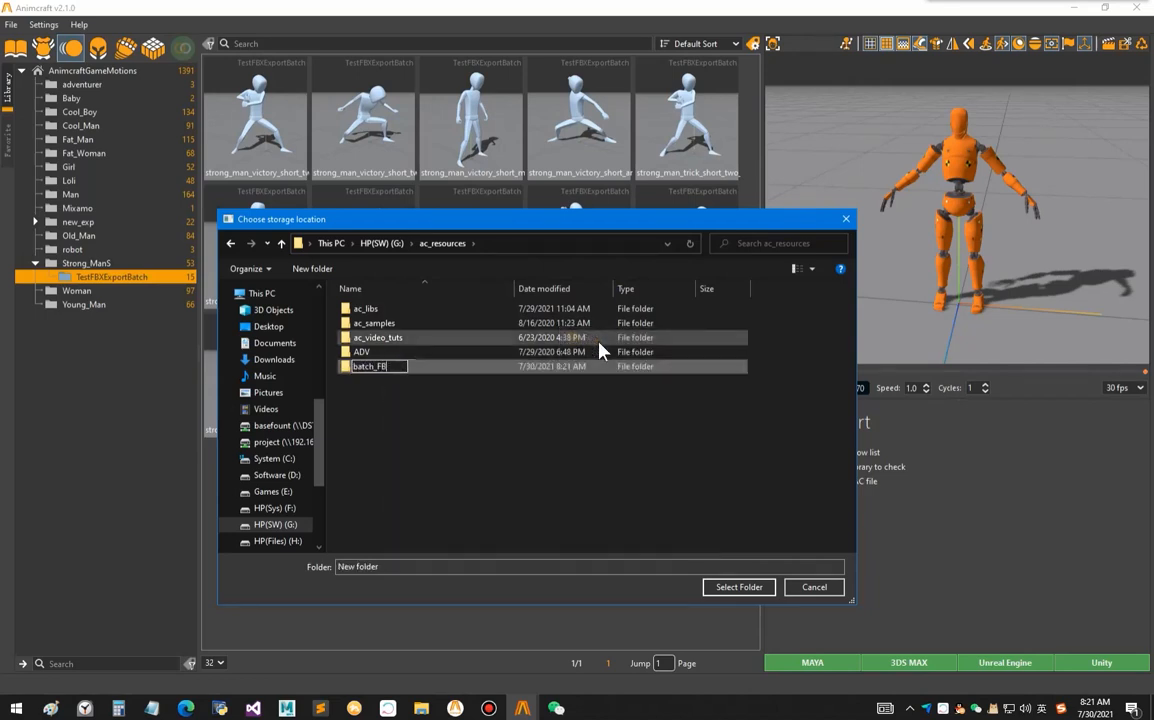
key("Return")
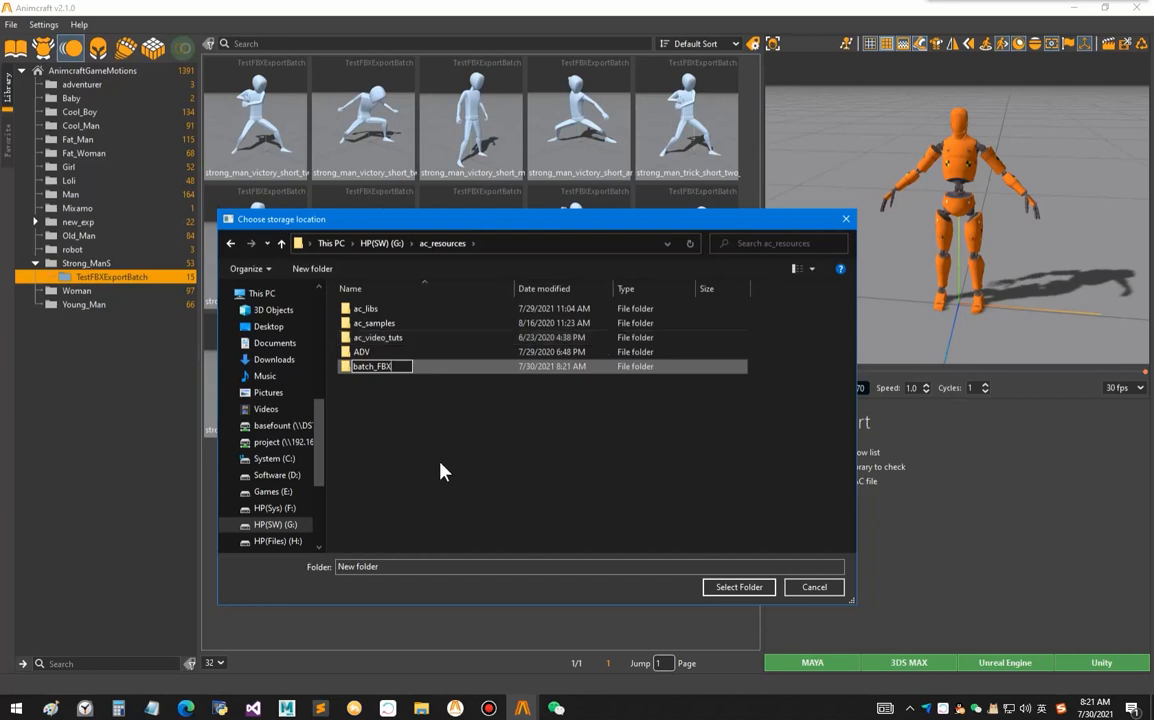
double_click(384, 368)
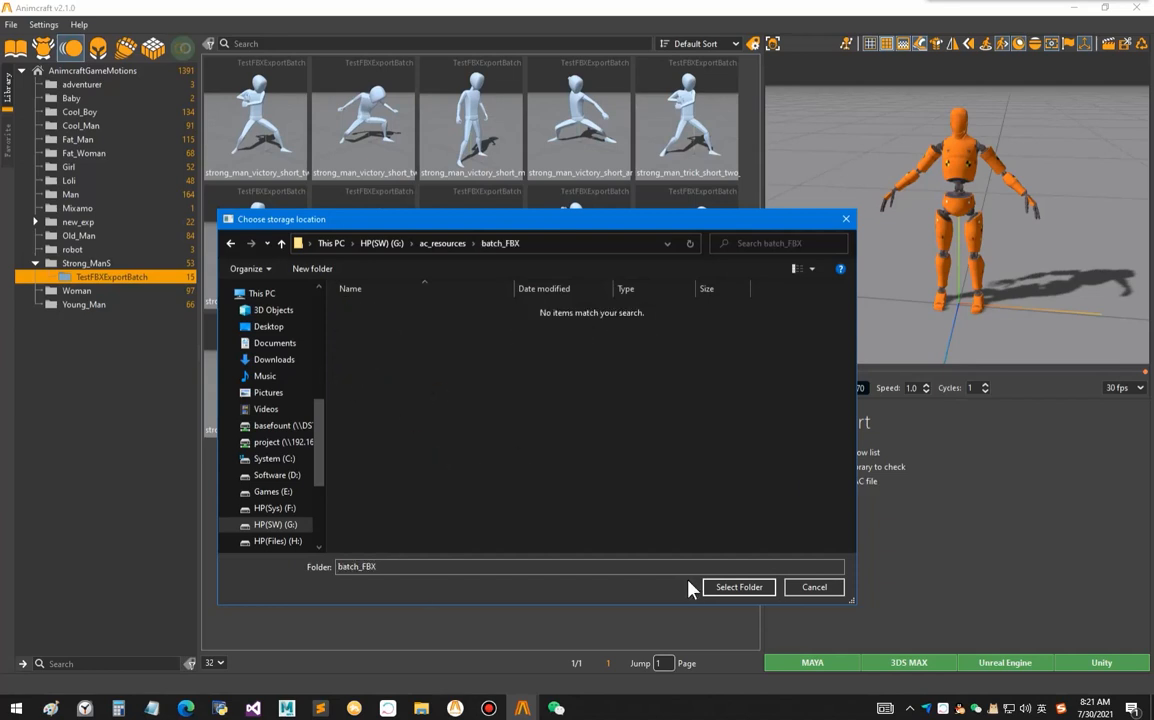
left_click(735, 587)
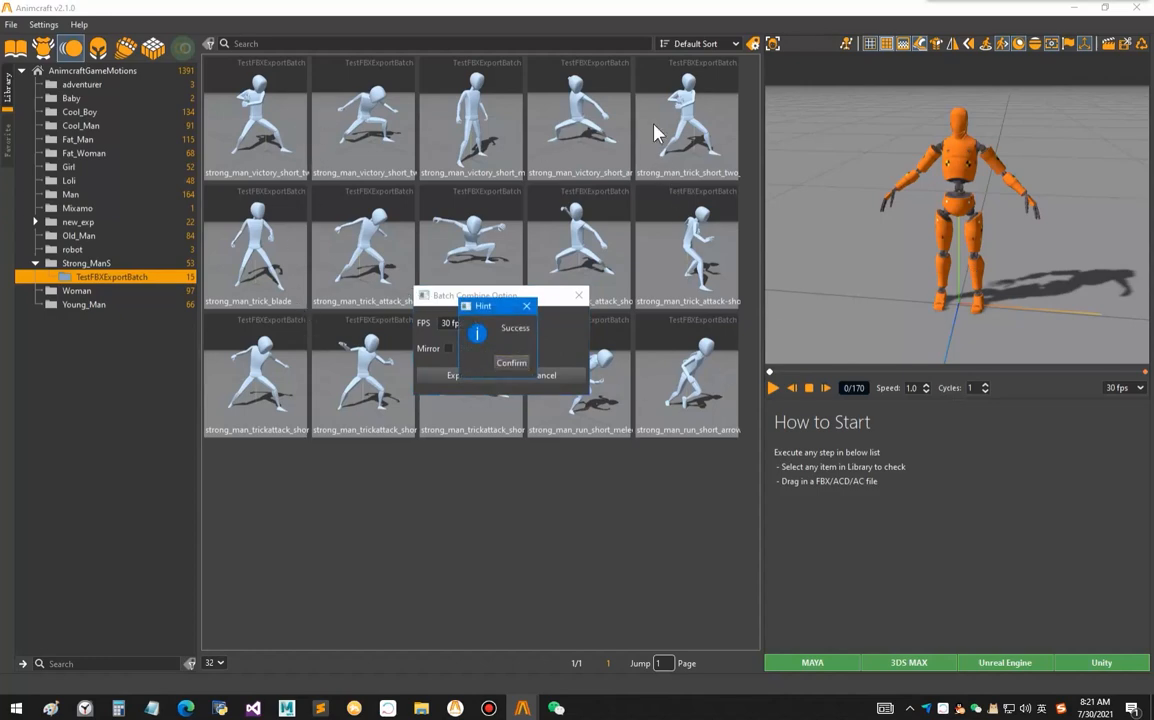
left_click(512, 364)
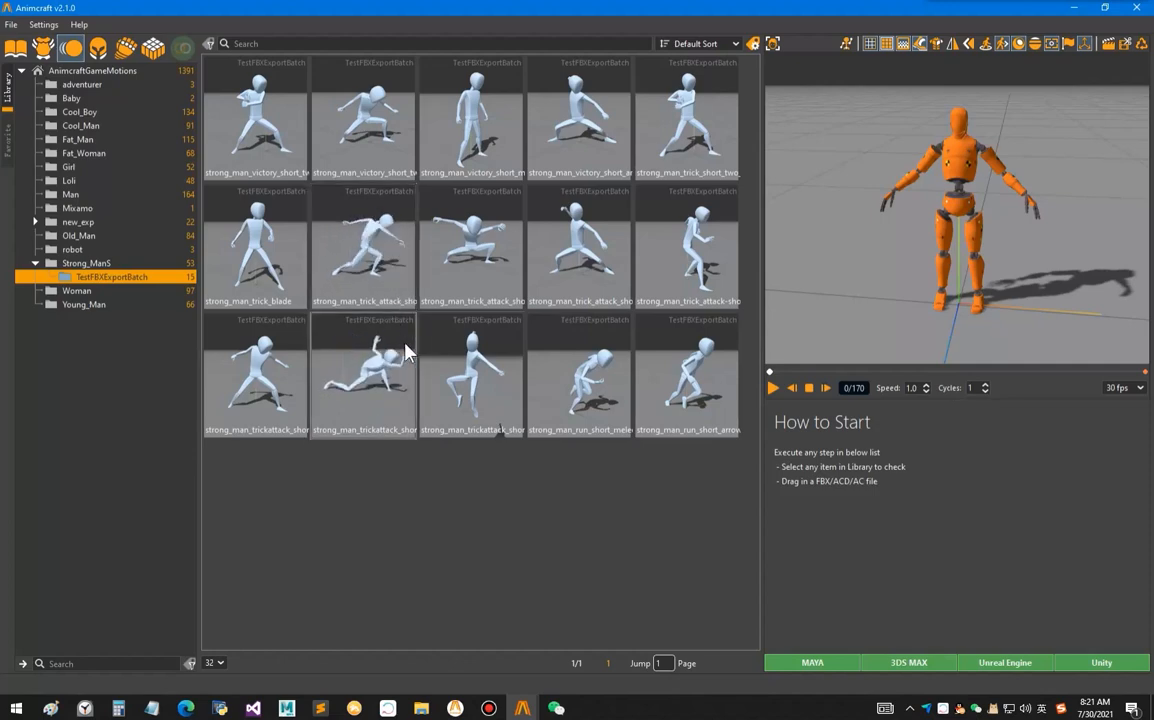
Switch to File Explorer and open the batch_FBX folder in G:\ac_resources
key("super+e")
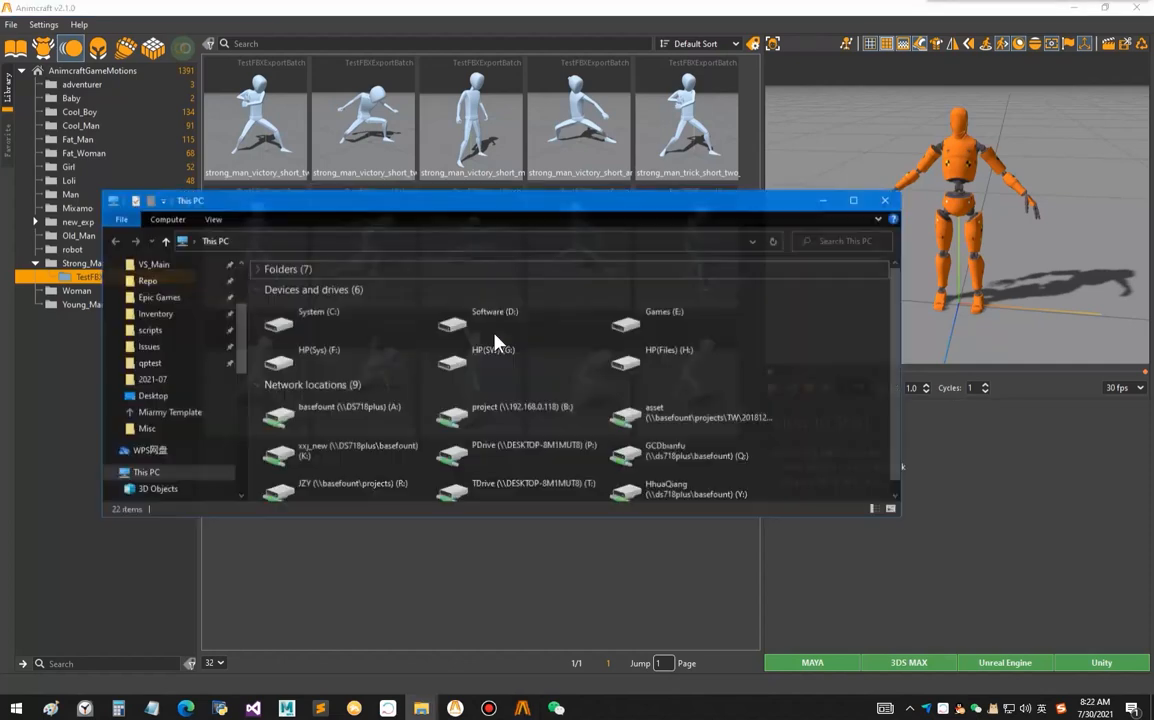
left_click(503, 241)
type("g:\\")
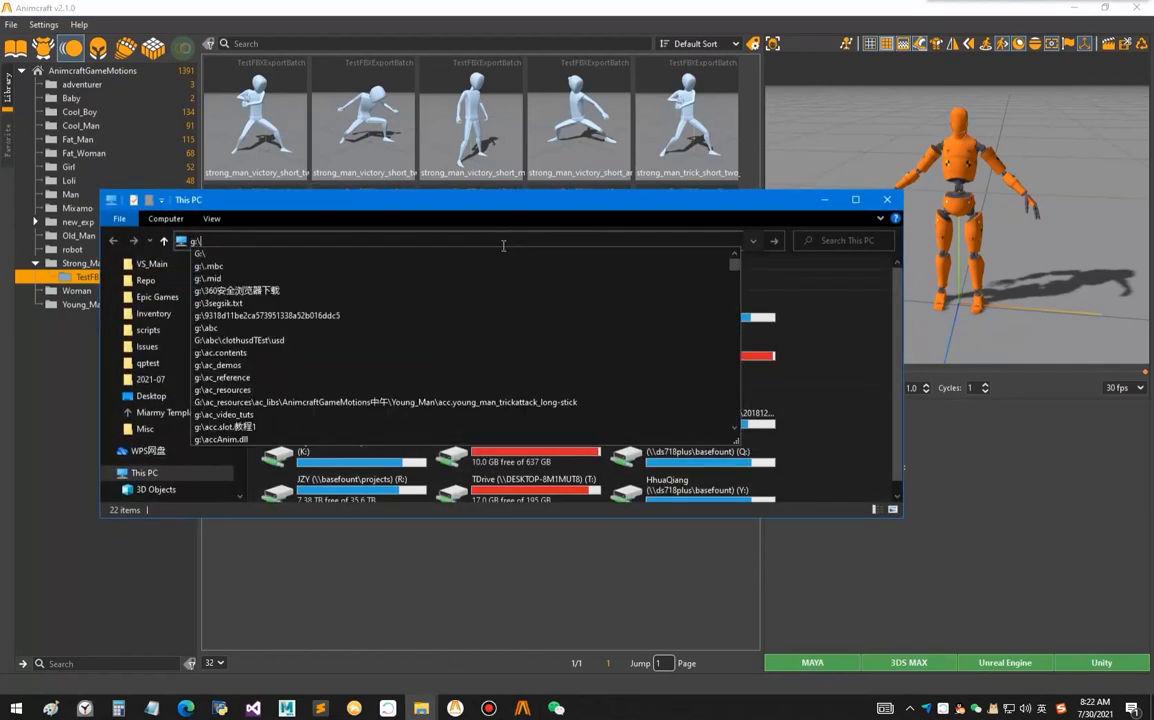
type("ac_re")
key("Down")
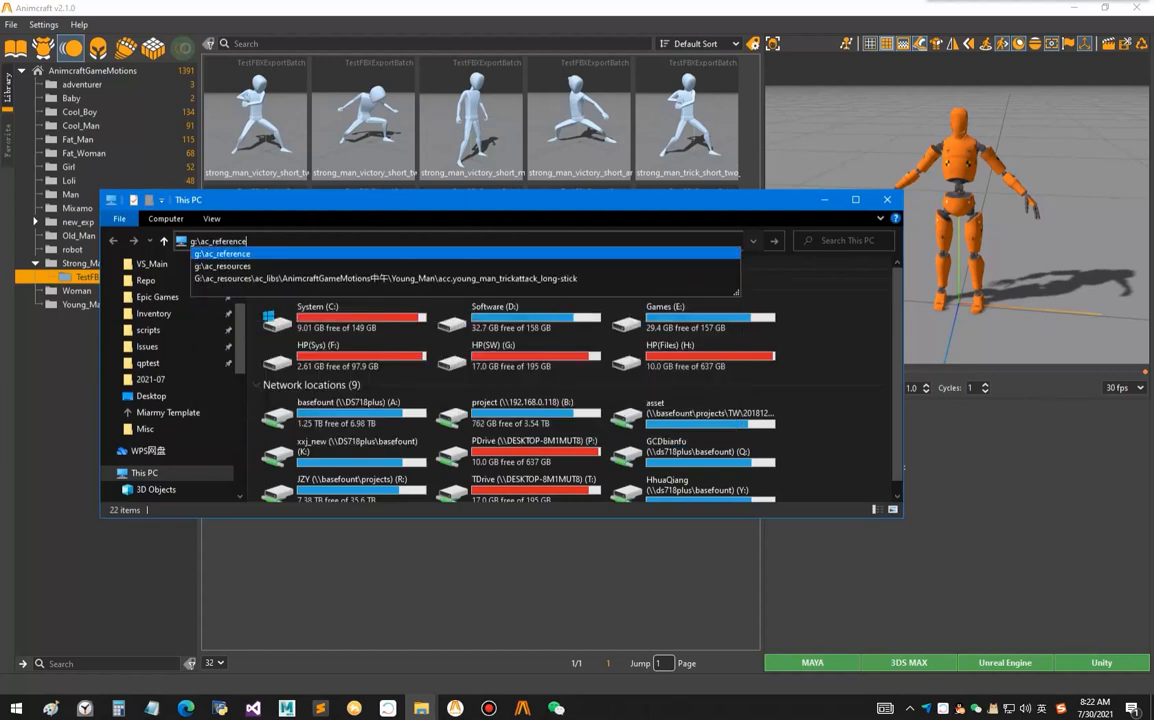
key("Return")
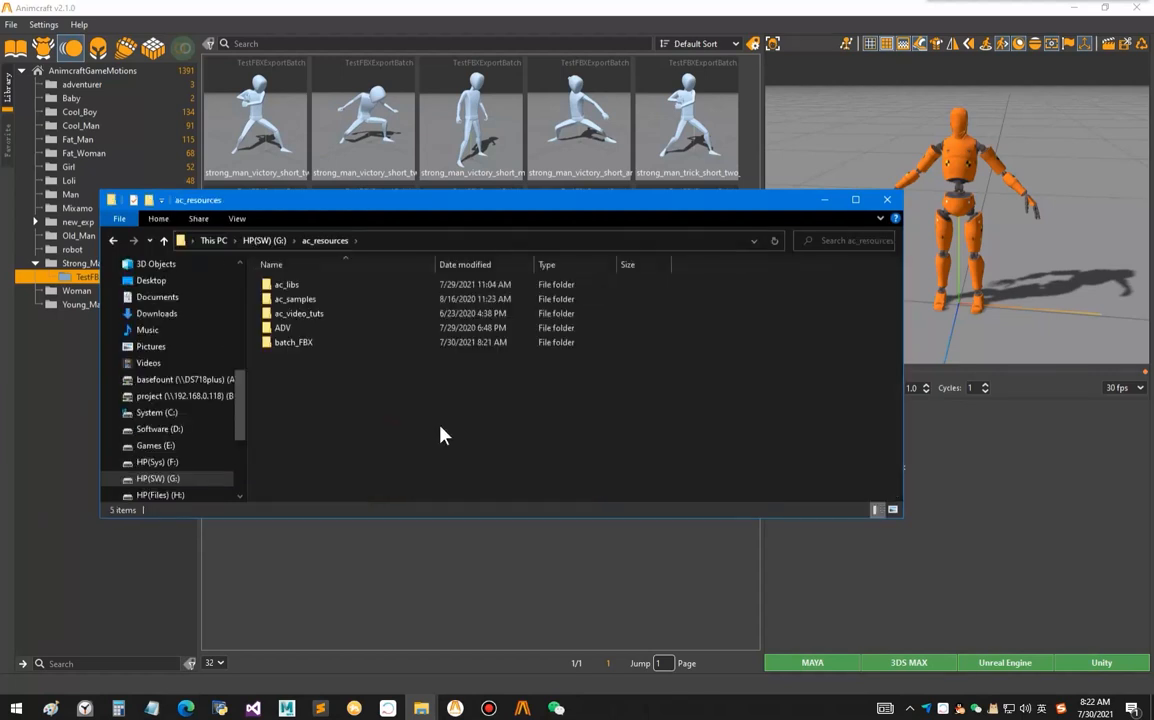
double_click(271, 306)
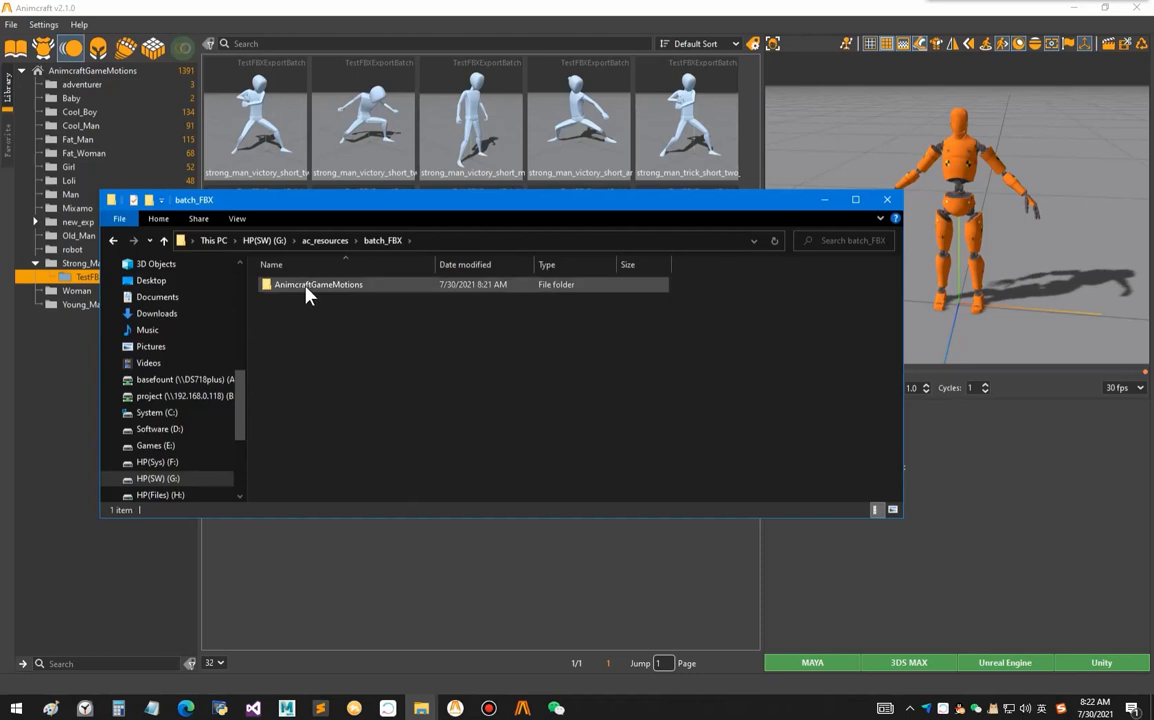
Open AnimcraftGameMotions, Strong_ManS and TestFBXExportBatch within batch_FBX to examine the exported FBX files
left_click_drag(450, 200, 552, 270)
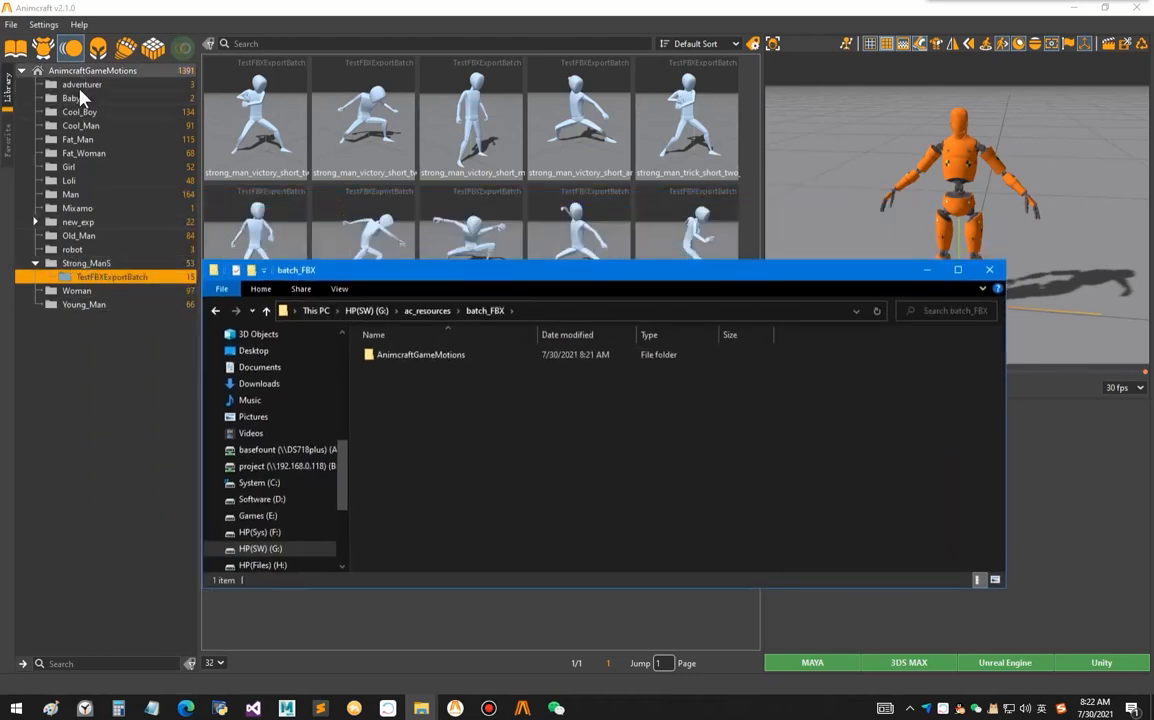
double_click(412, 356)
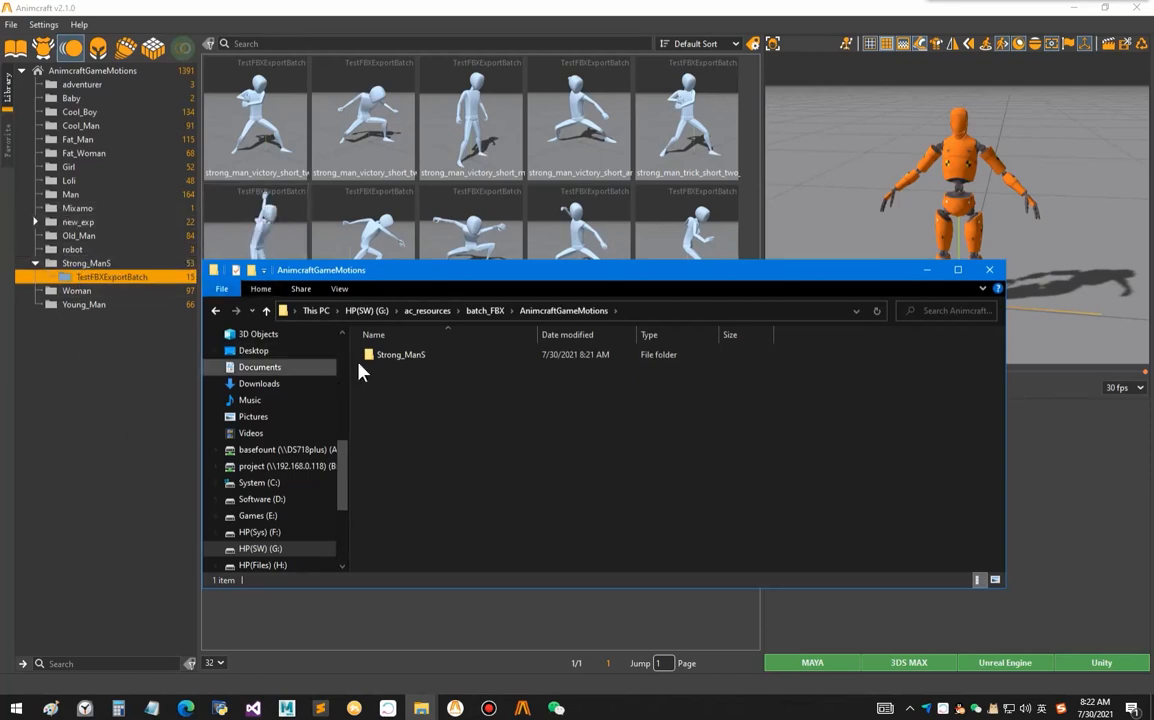
double_click(390, 356)
left_click(443, 366)
double_click(443, 366)
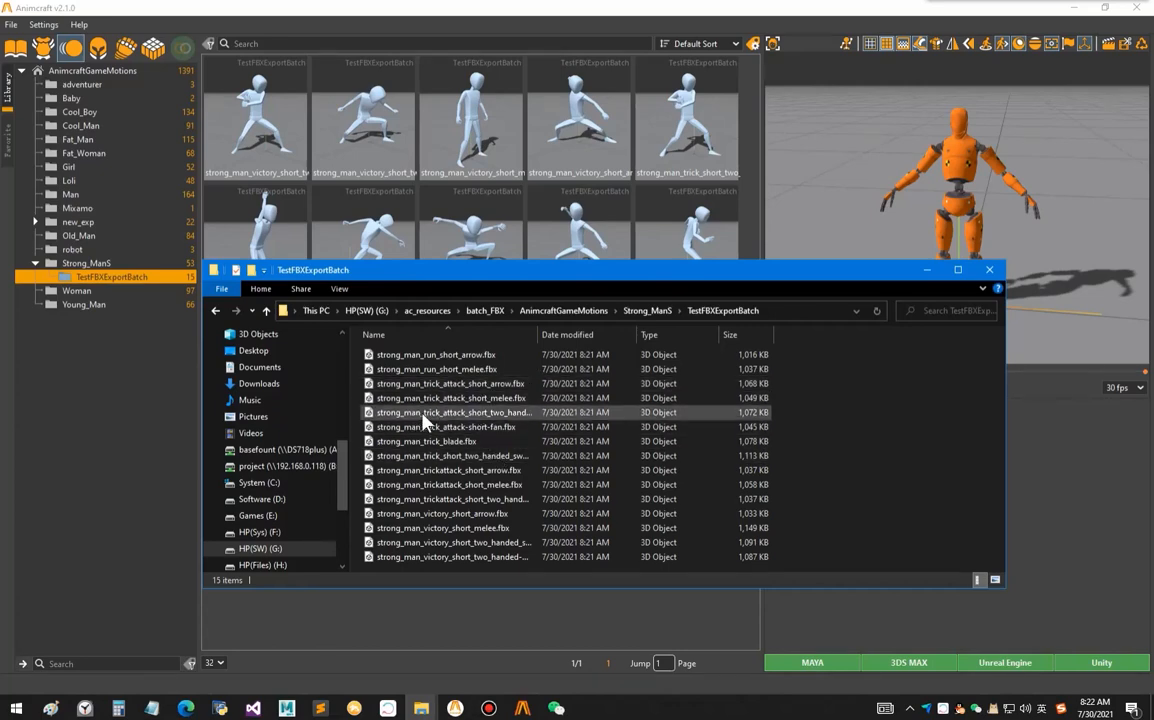
left_click(22, 704)
left_click(641, 311)
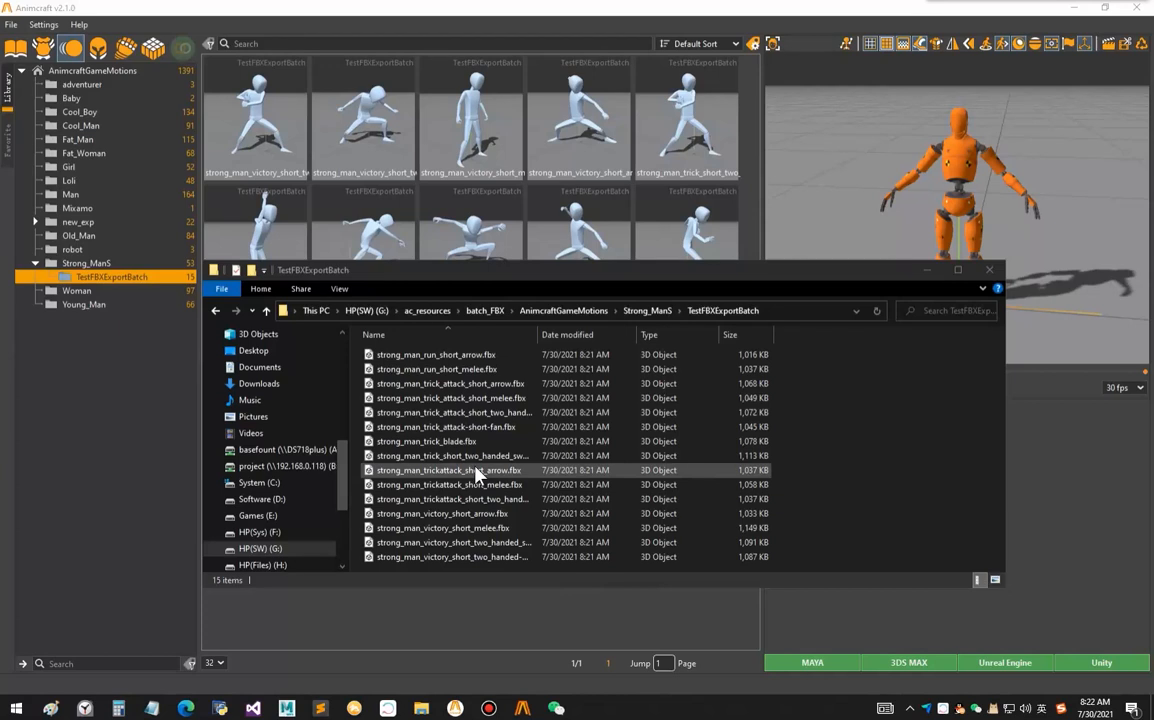
Preview the exported strong_man_trick_blade.fbx by bringing it into Animcraft's 3D viewport
left_click(457, 442)
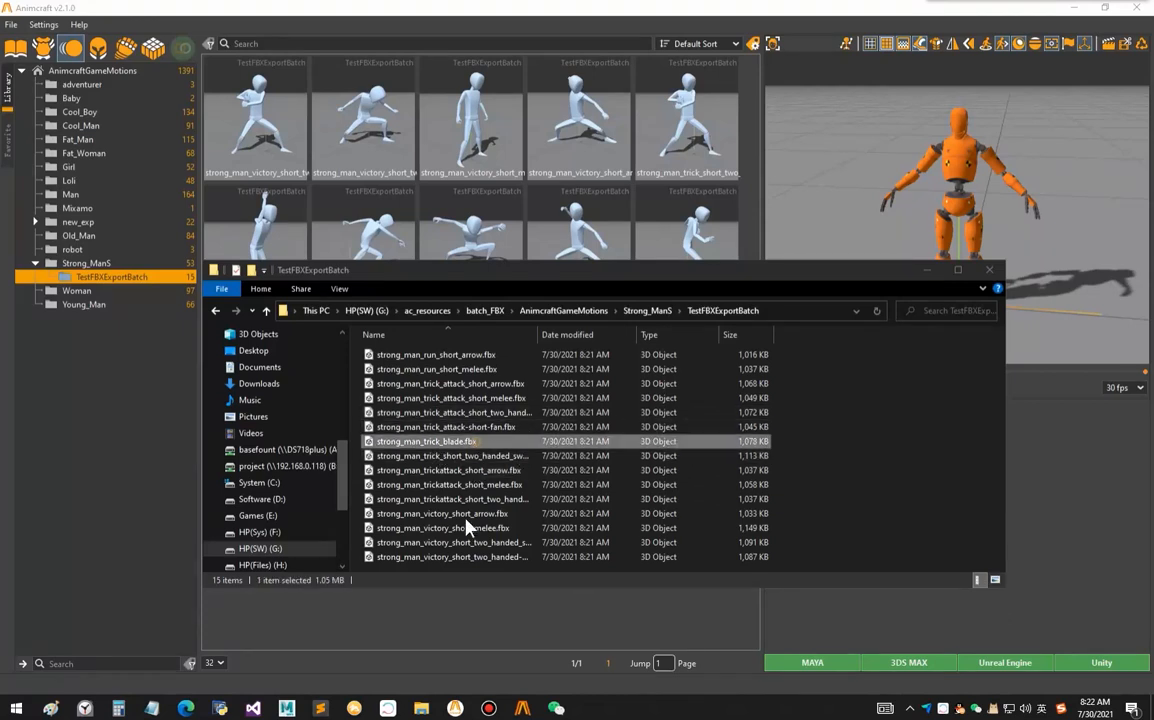
left_click(457, 428)
left_click(446, 443)
left_click_drag(432, 442, 927, 205)
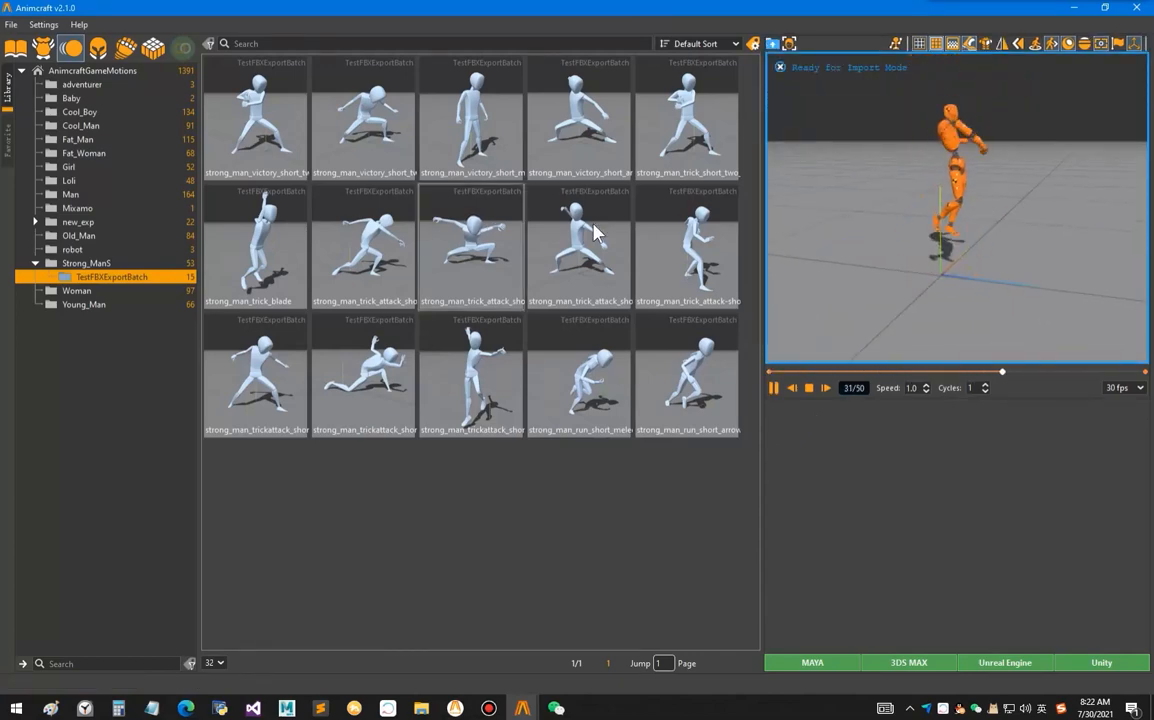
Return to the exported files and preview strong_man_trickattack_short_melee.fbx in the Animcraft viewport
key("alt+Tab")
key("Down")
key("Down")
key("Down")
key("Down")
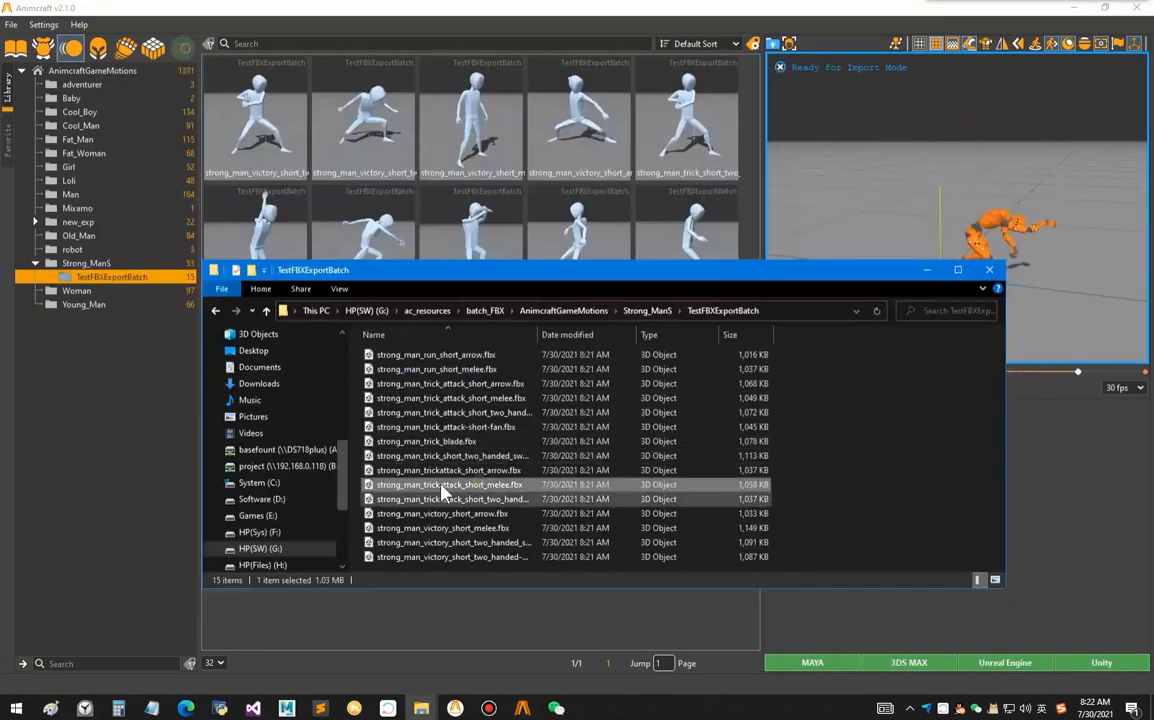
double_click(428, 495)
left_click(941, 133)
Preview strong_man_victory_short_melee.fbx in the Animcraft viewport from a higher angle, and exit Import Mode
key("Down")
key("Down")
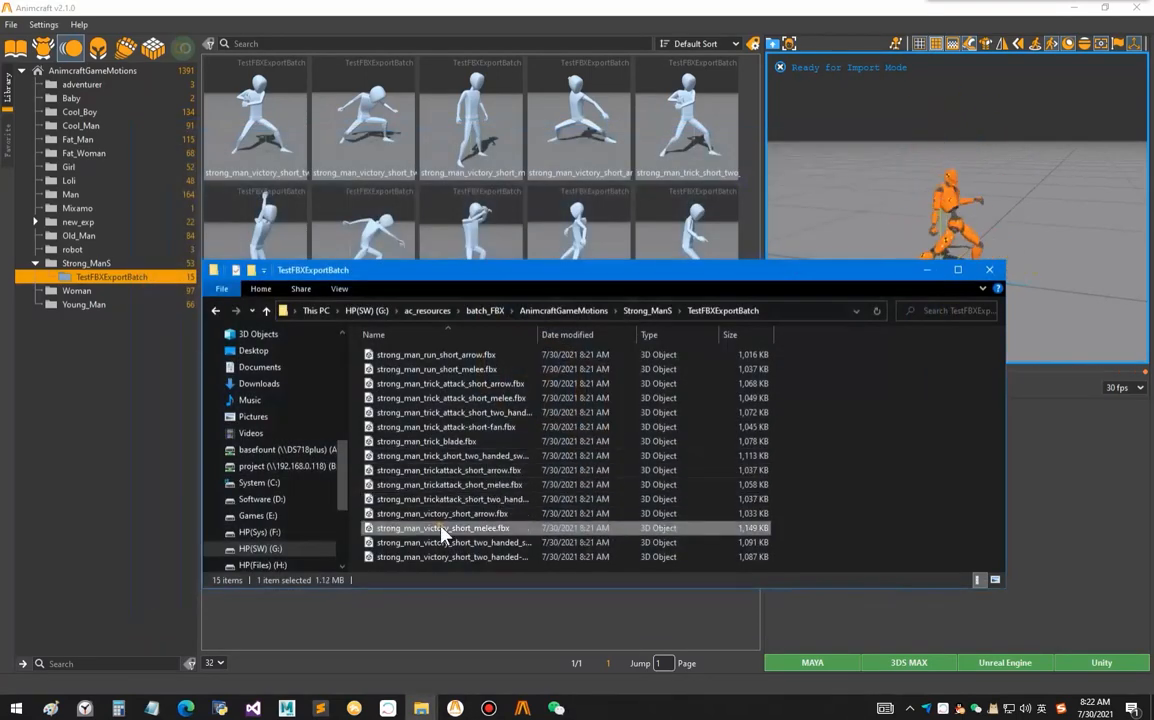
left_click_drag(558, 473, 925, 160)
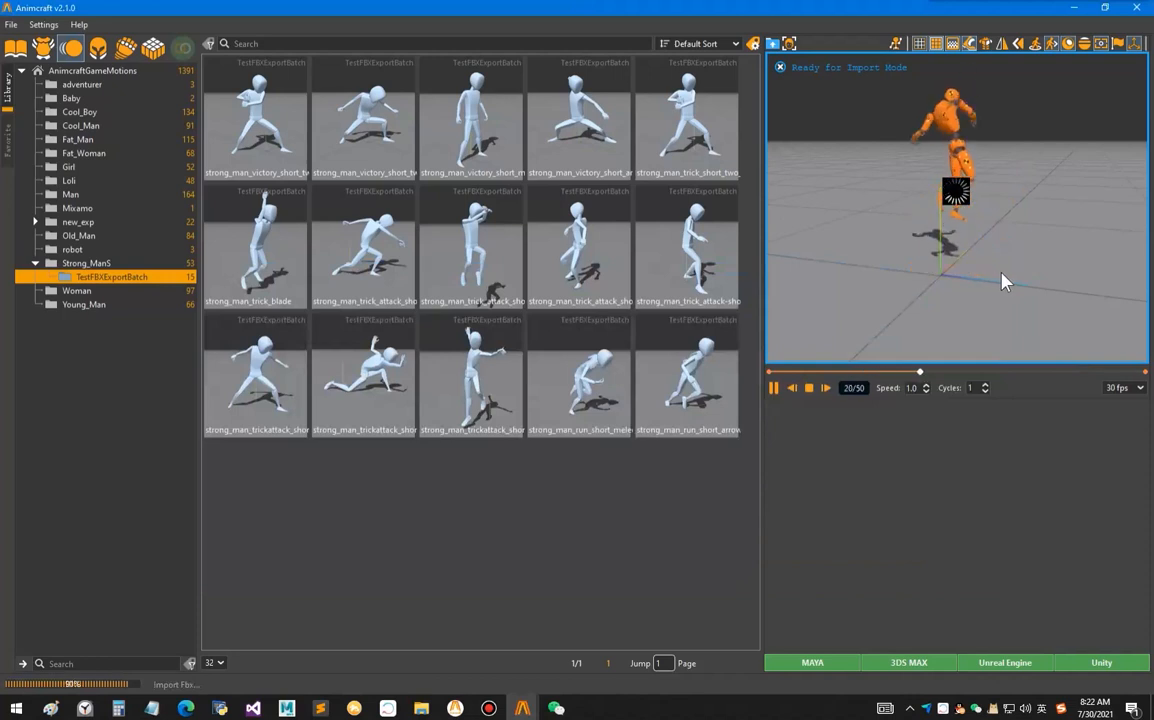
left_click_drag(999, 265, 974, 273)
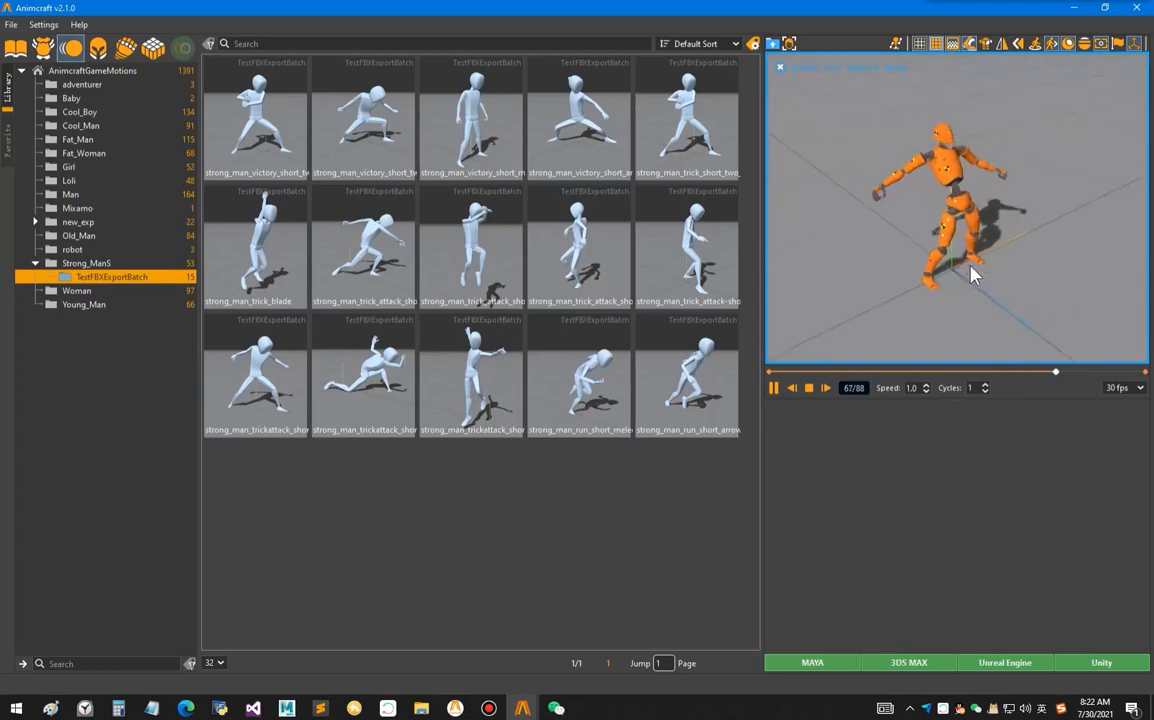
left_click(780, 67)
Bring the exported files folder to the front and switch to Autodesk Maya 2020
key("alt+Tab")
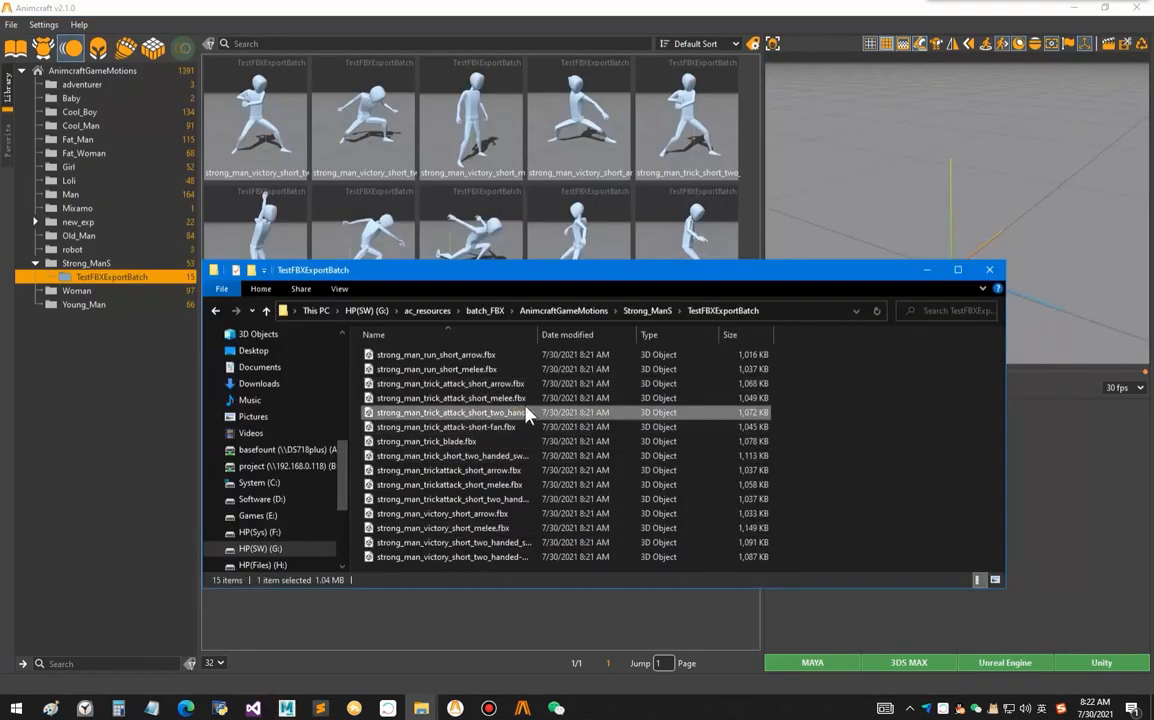
left_click(450, 397)
mouse_move(289, 705)
left_click(412, 650)
left_click_drag(522, 275, 466, 265)
left_click(289, 708)
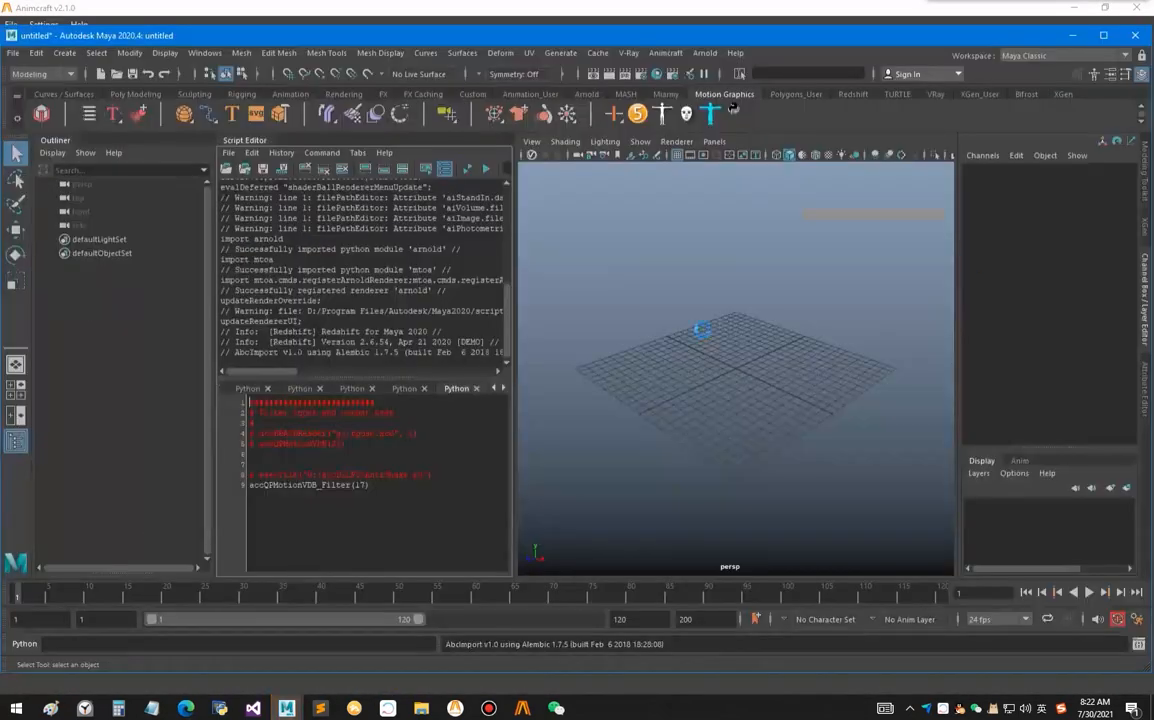
Place the export folder over Maya, import strong_man_trickattack_short_arrow.fbx into the perspective viewport, and minimize the folder
left_click_drag(469, 268, 348, 283)
left_click(391, 455)
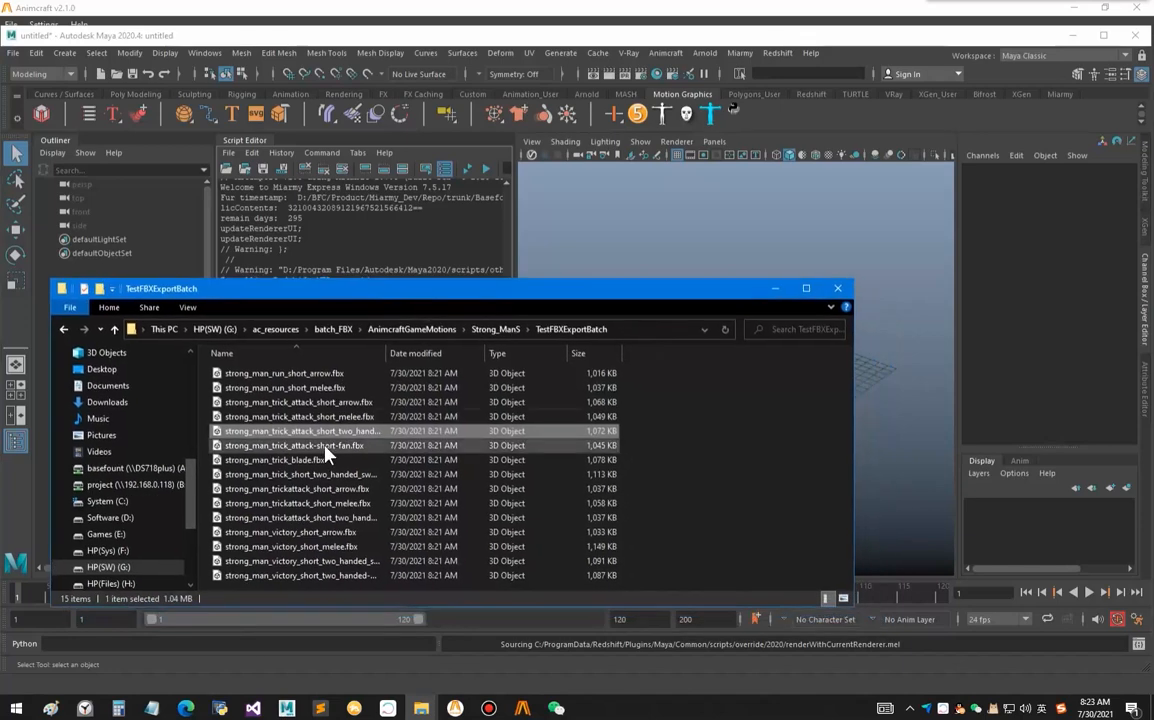
left_click_drag(341, 489, 760, 296)
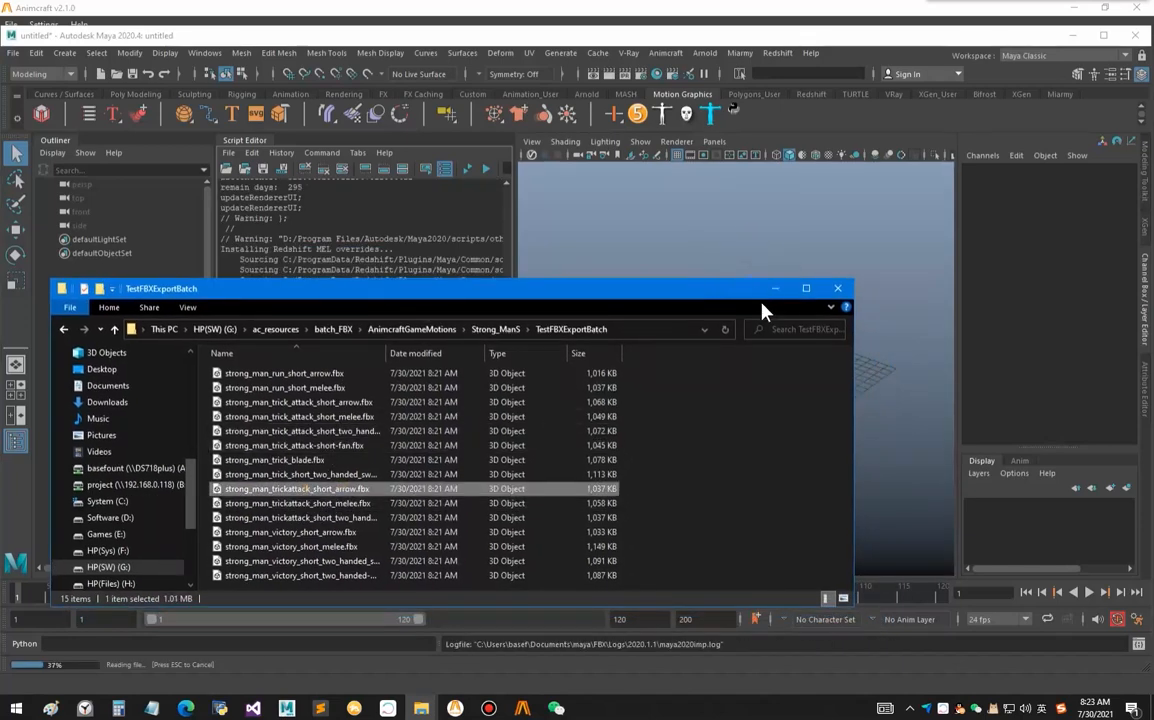
left_click(775, 289)
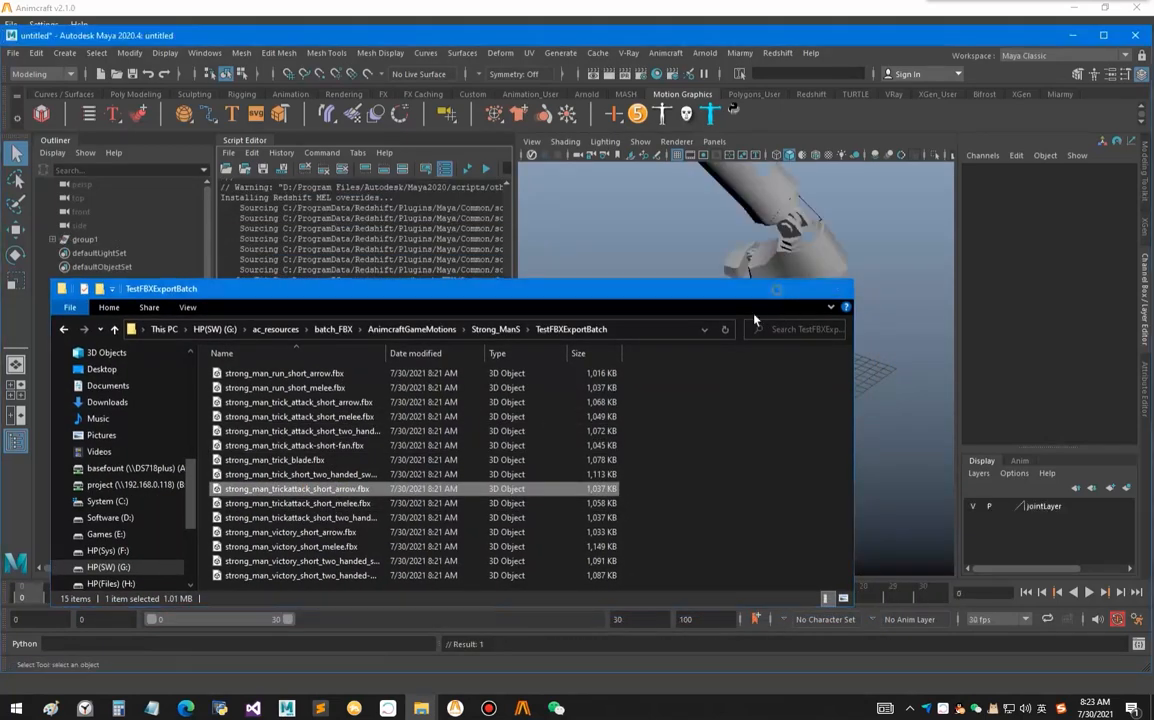
Frame the imported robot in Maya, play its animation and scrub through the timeline to check the motion
left_click_drag(649, 387, 781, 350, "alt")
middle_click_drag(781, 350, 755, 386, "alt")
key("alt+v")
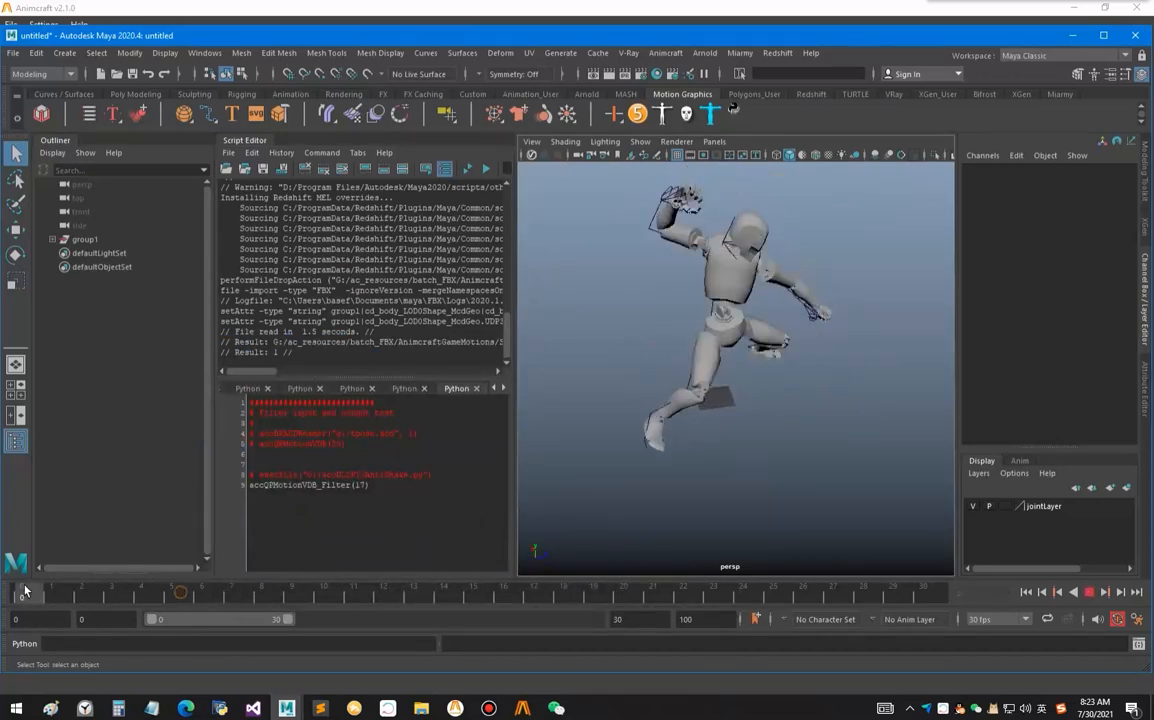
left_click(395, 603)
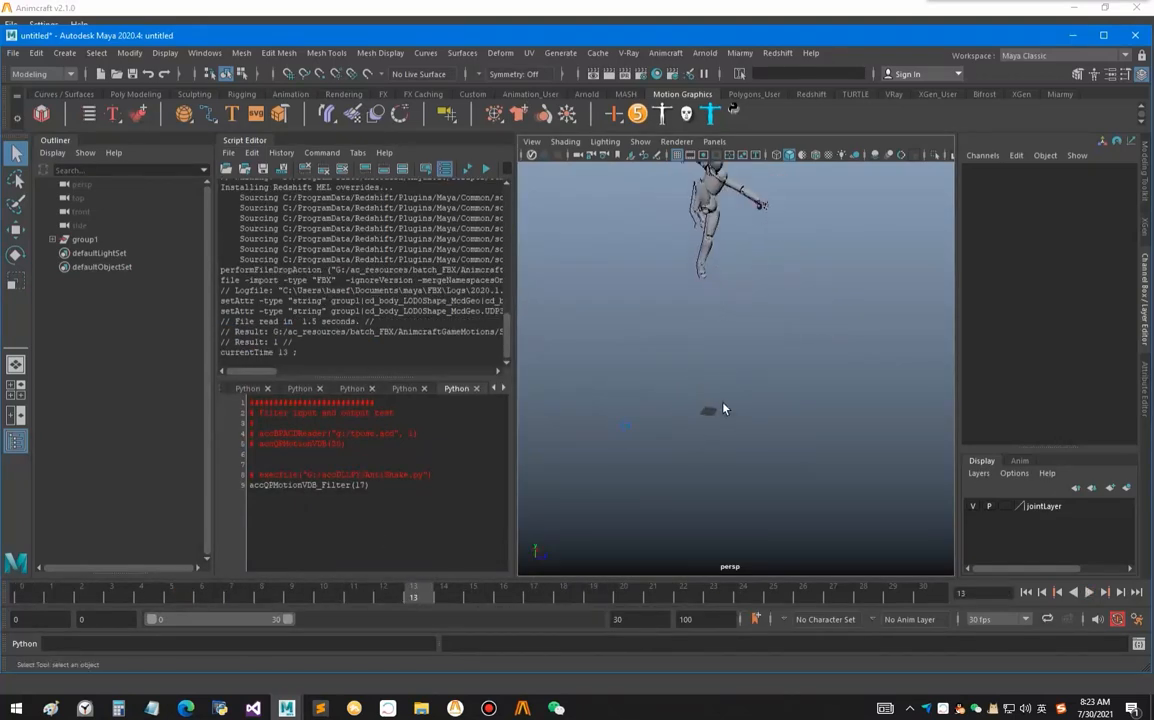
left_click_drag(157, 605, 288, 597)
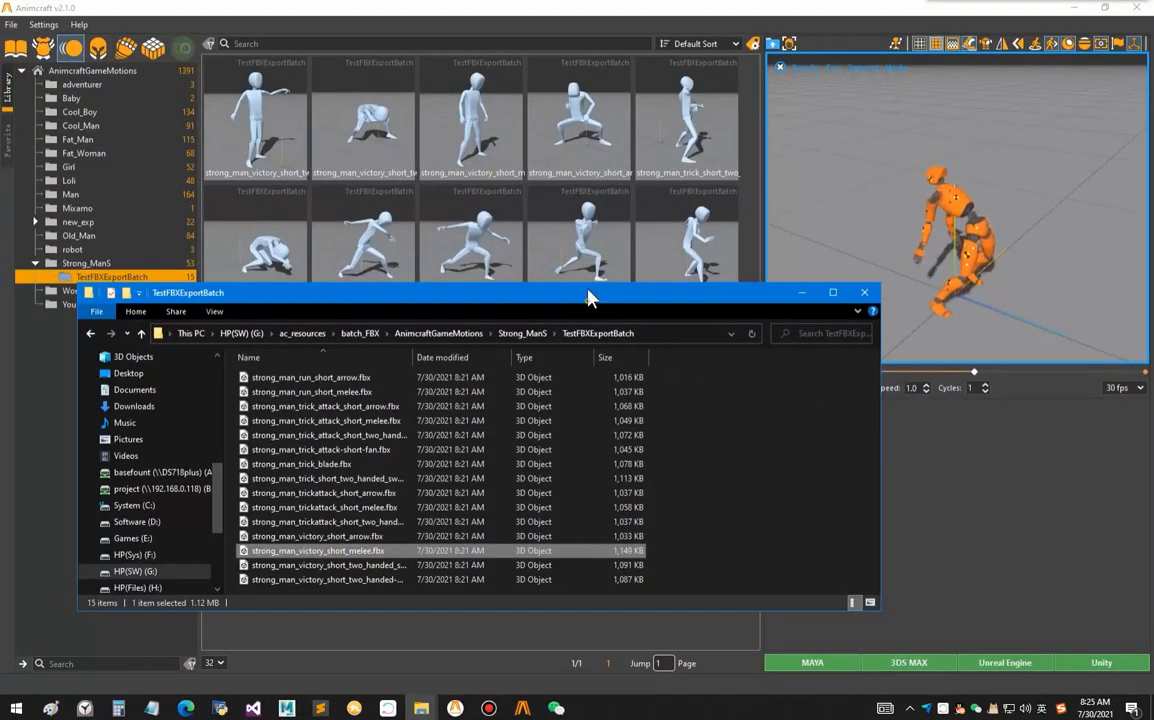
Reposition the TestFBXExportBatch folder window over Animcraft's motion library
left_click_drag(587, 289, 586, 272)
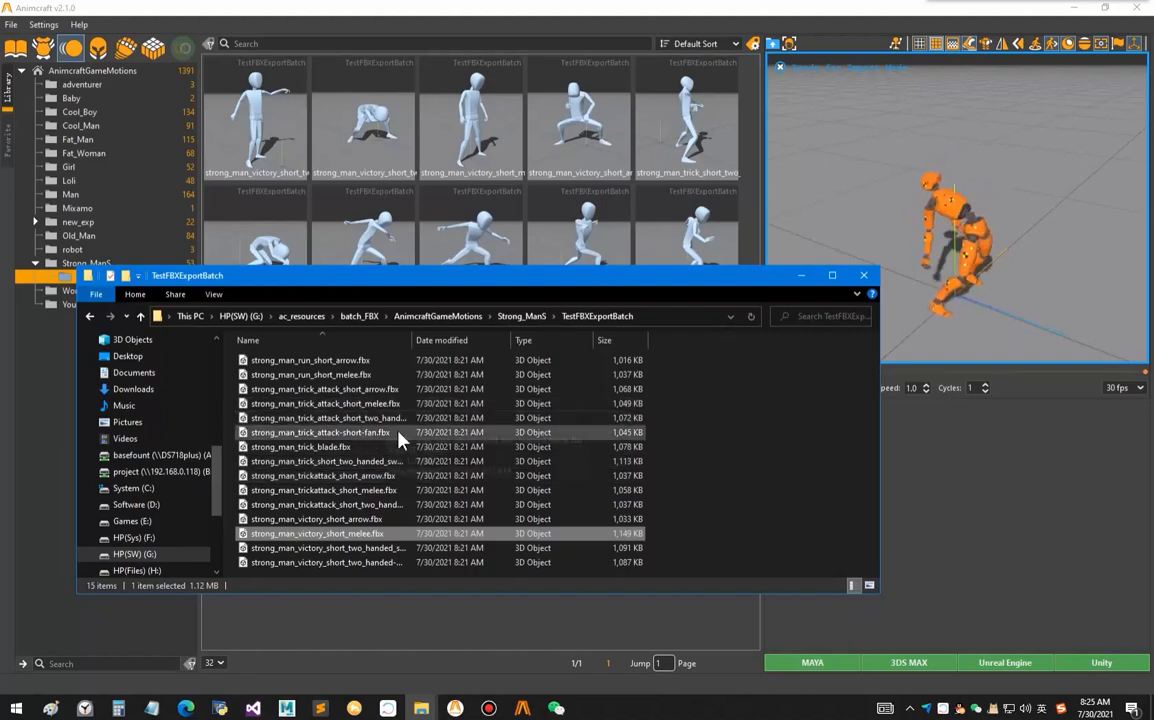